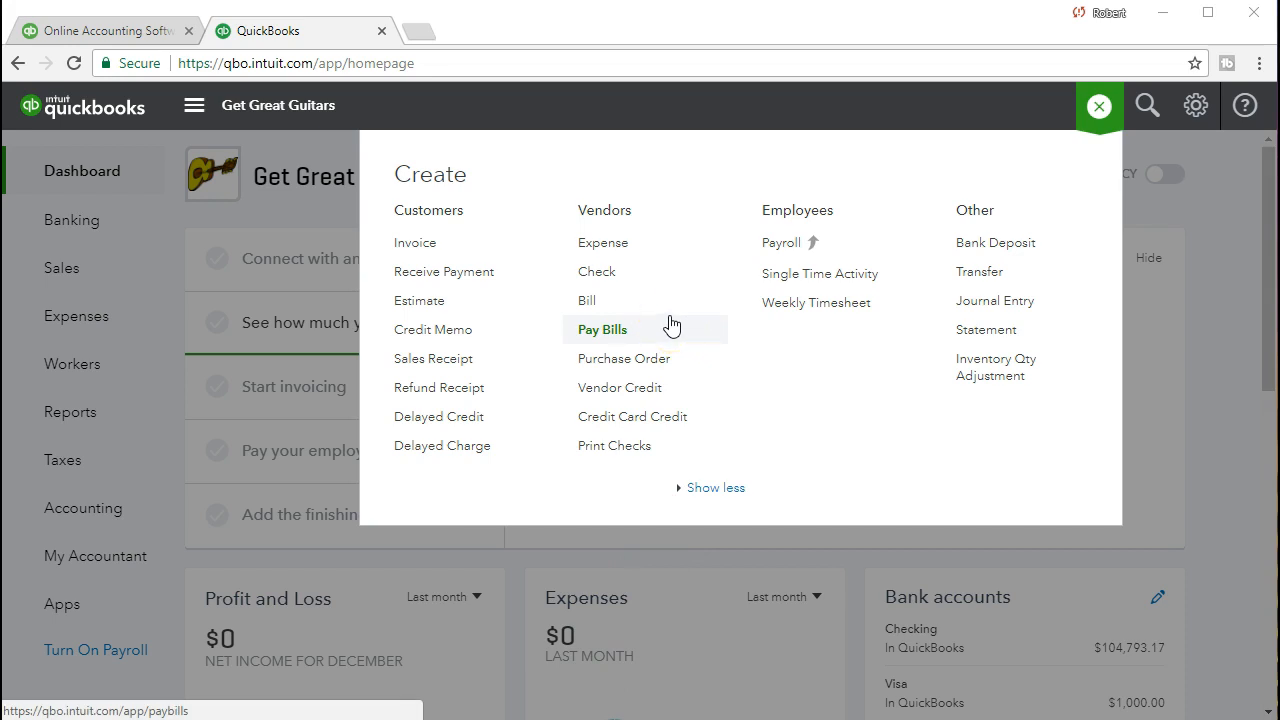
Open the + New Create menu on the Get Great Guitars dashboard
click(672, 279)
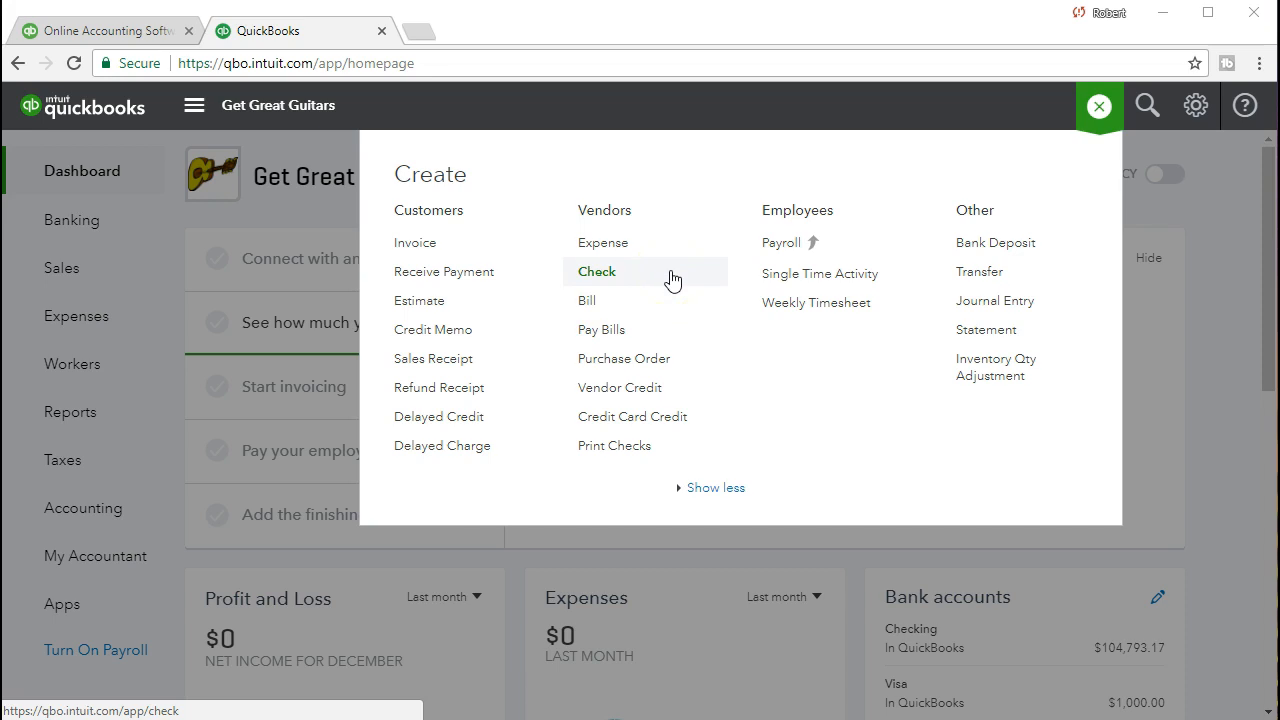
click(671, 293)
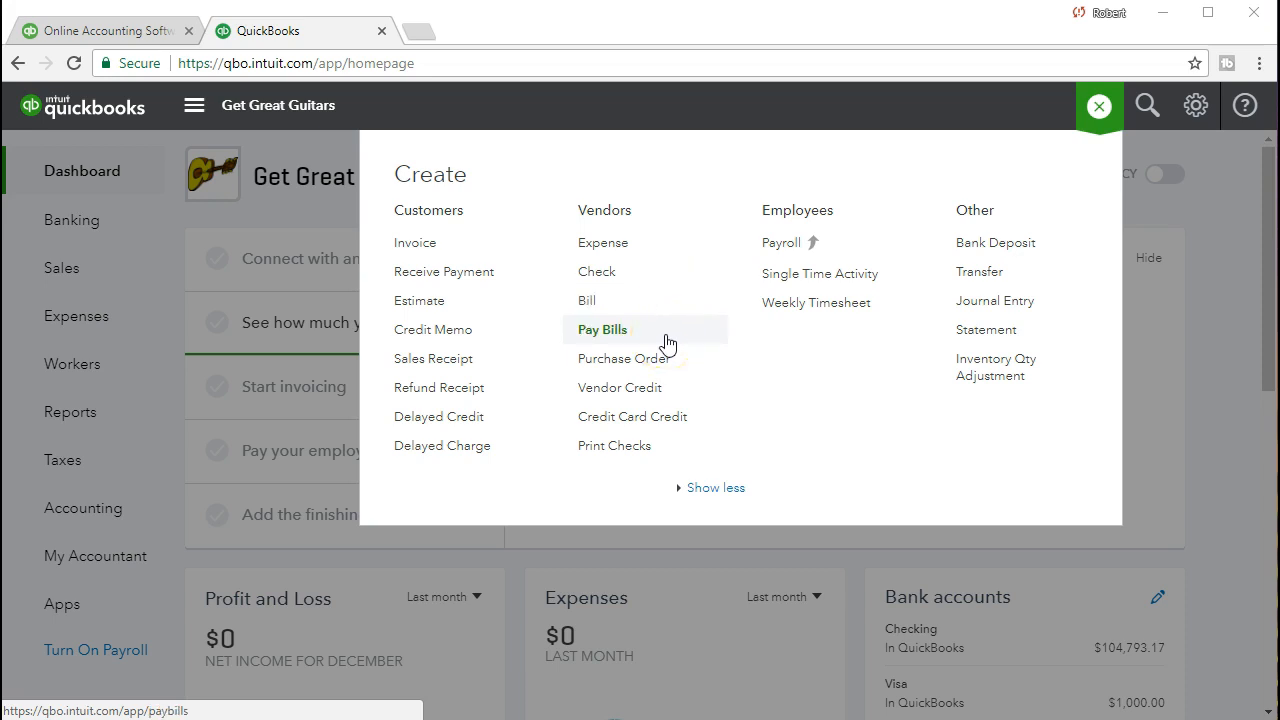
click(668, 318)
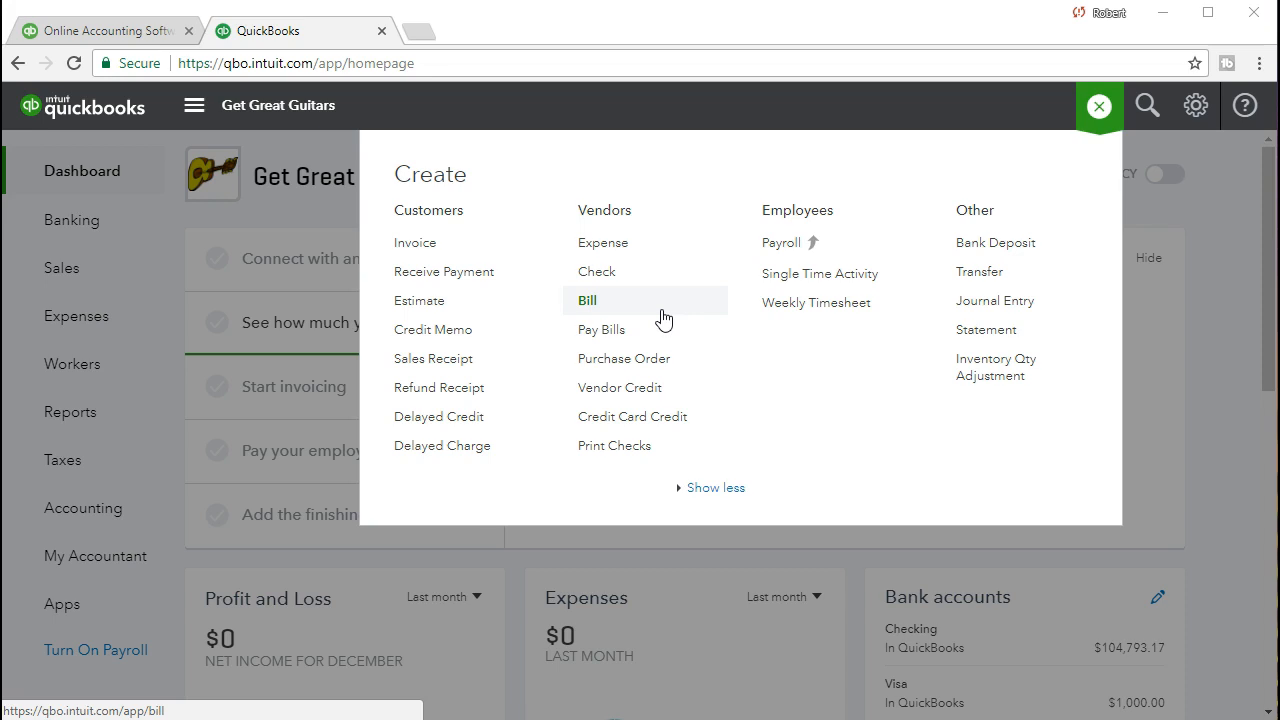
click(665, 284)
click(663, 278)
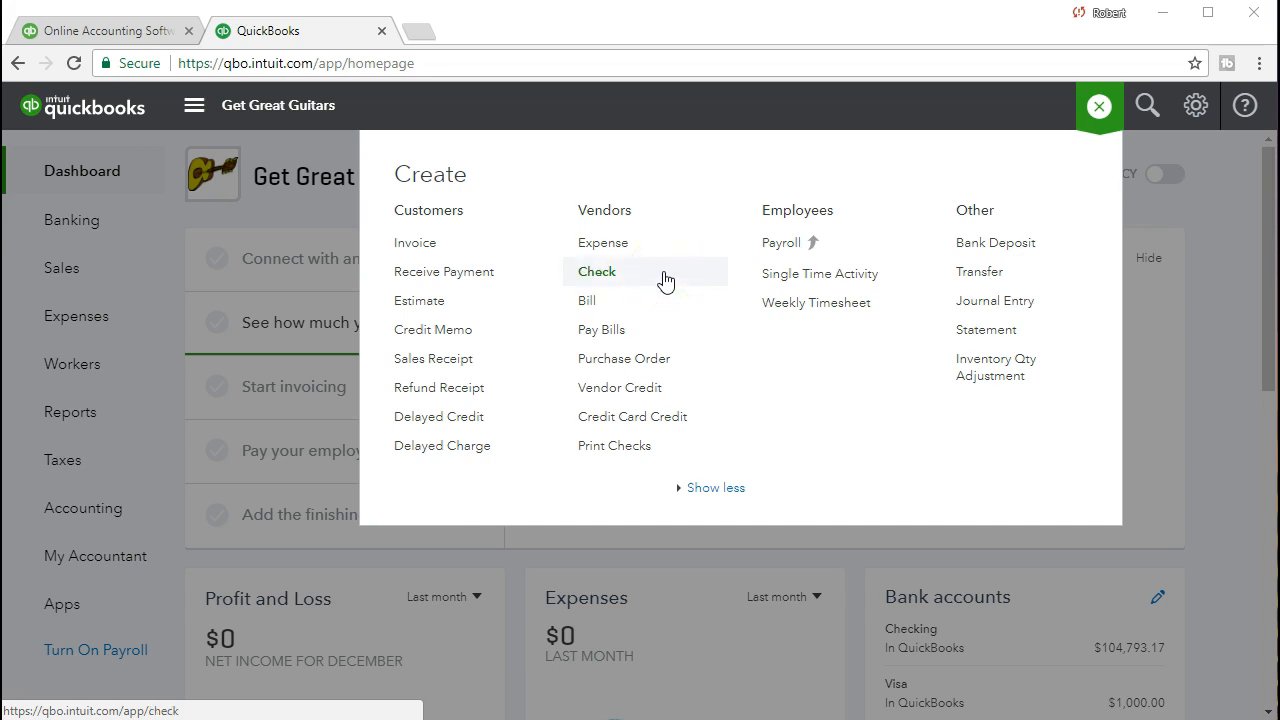
click(662, 303)
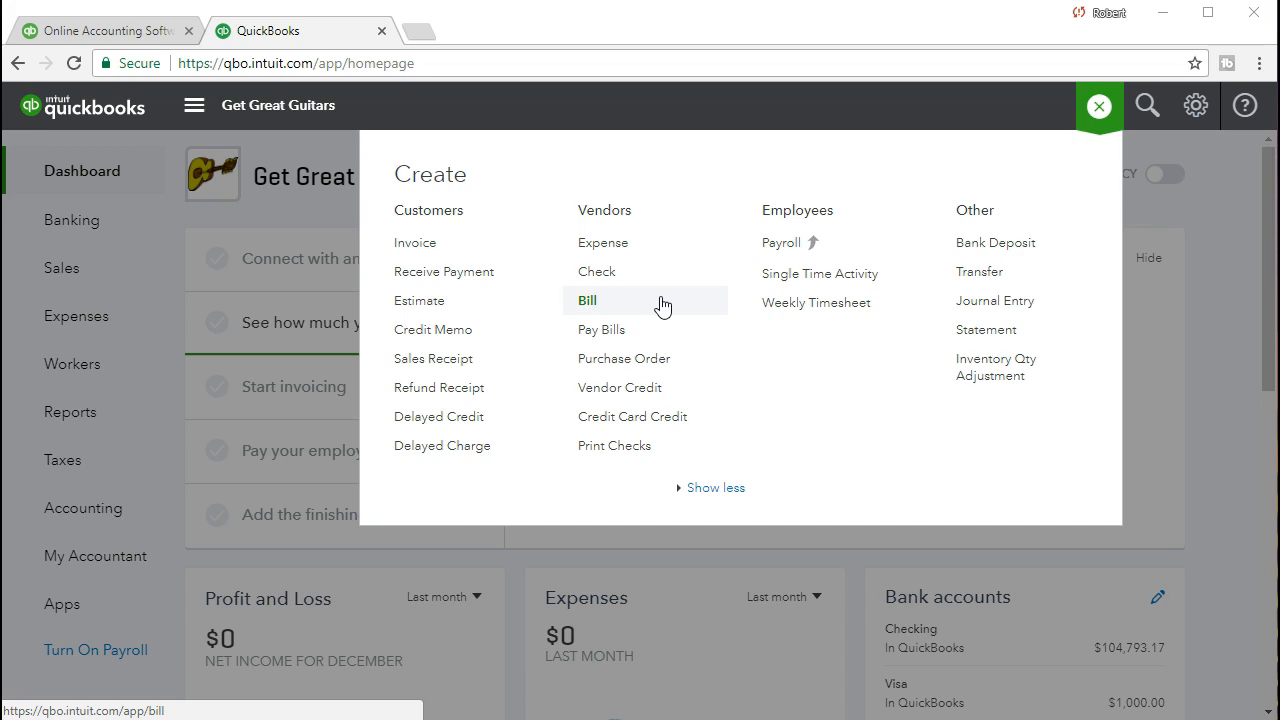
click(653, 331)
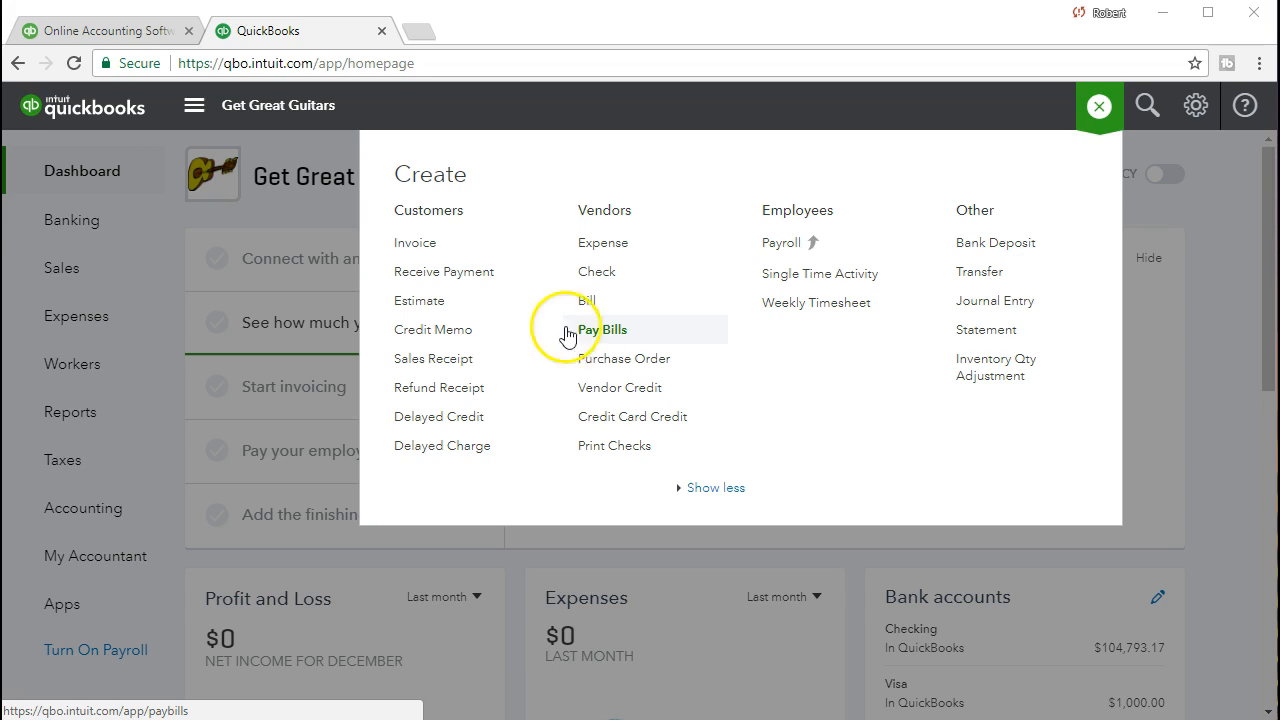
click(568, 276)
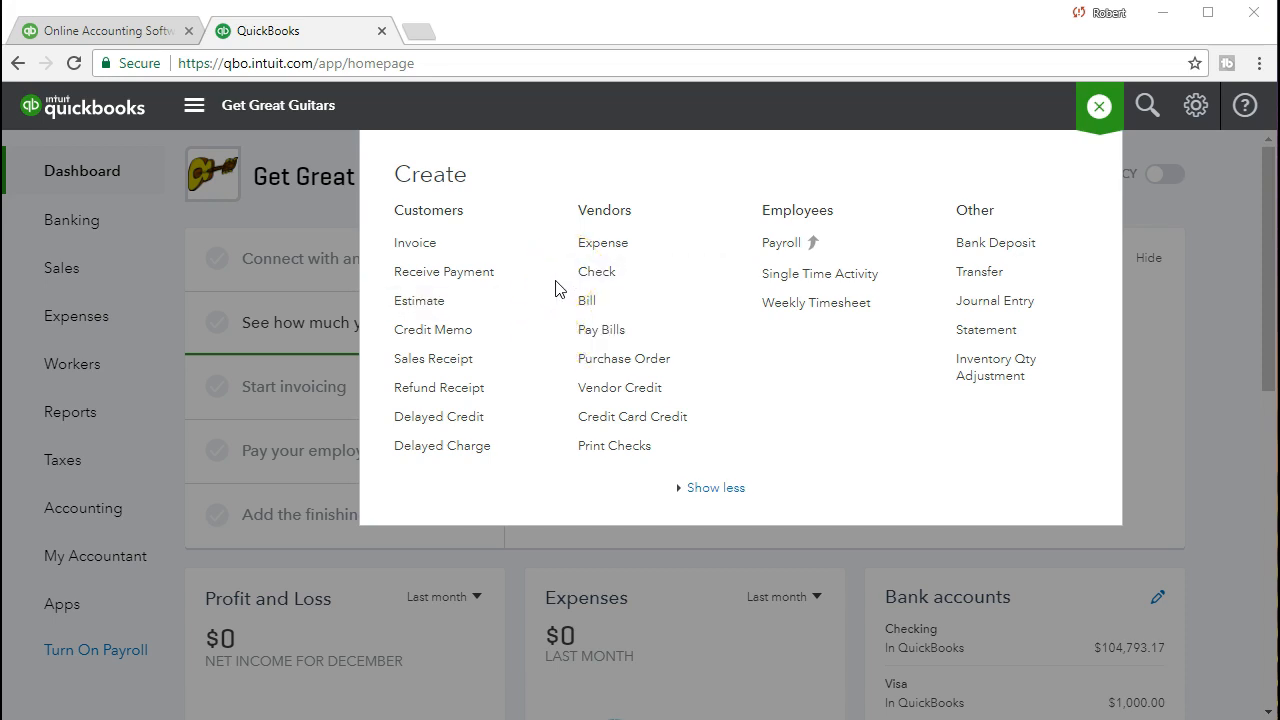
click(575, 299)
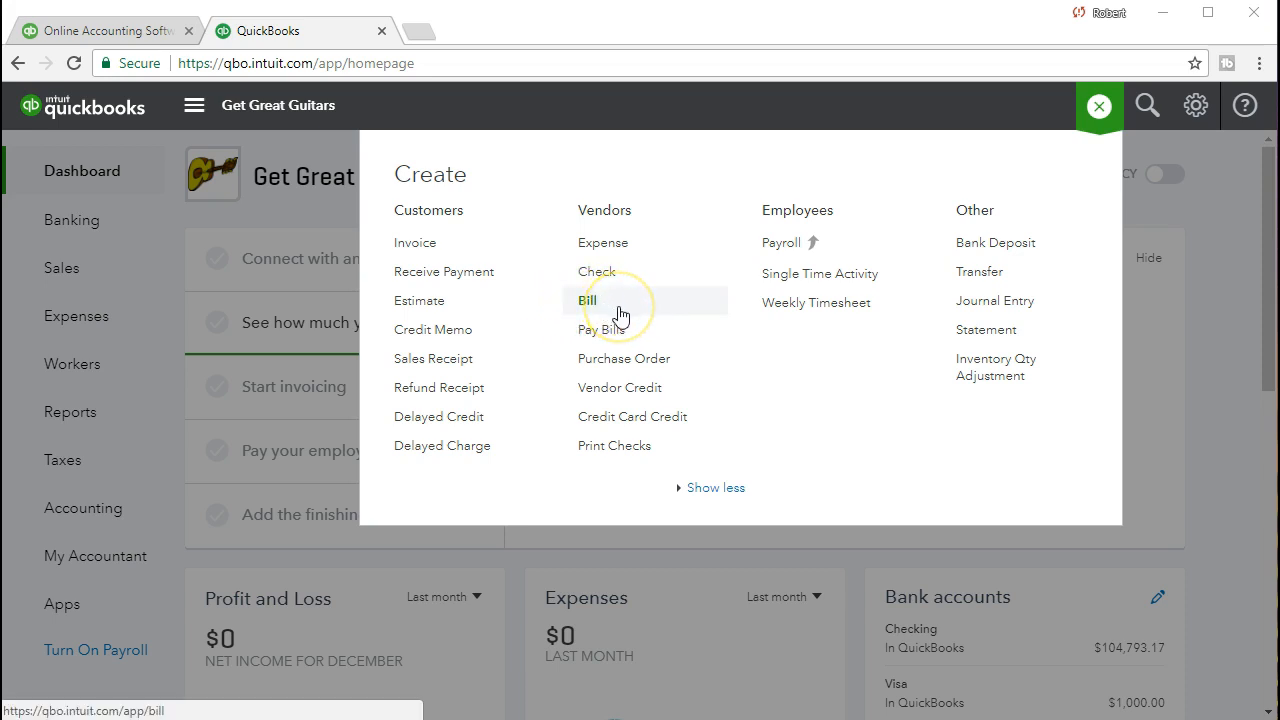
click(625, 330)
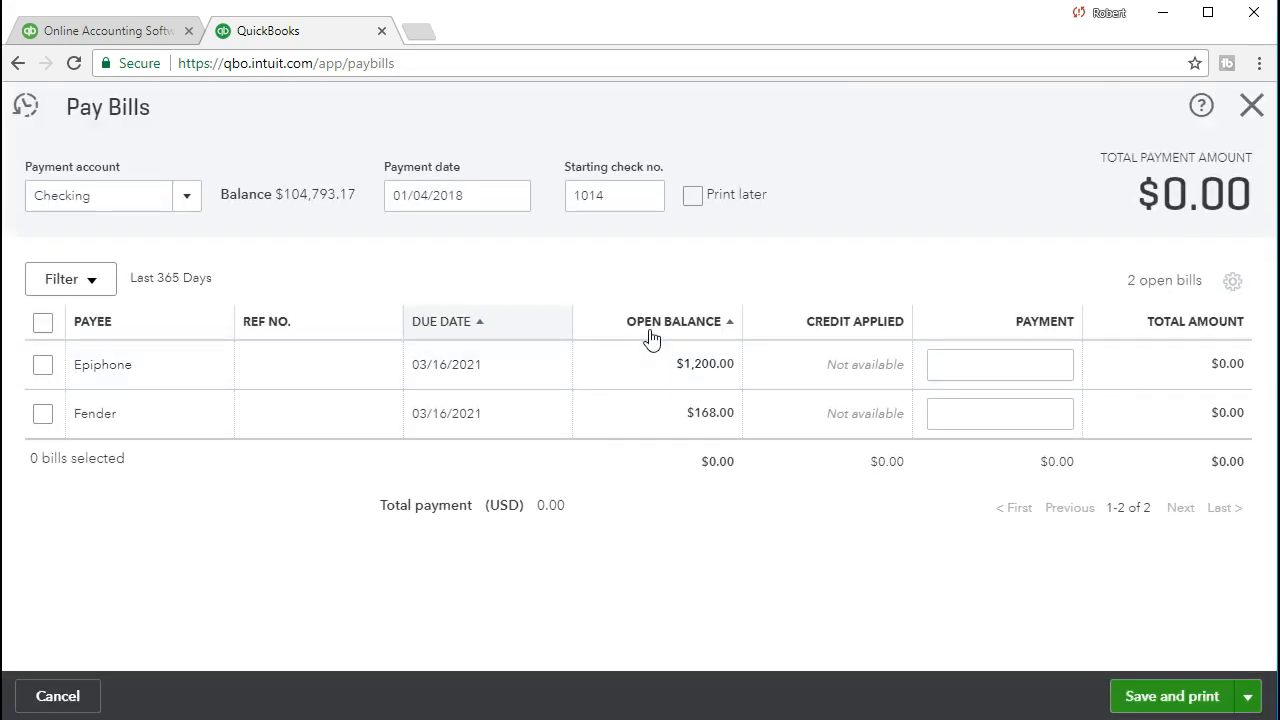
click(525, 317)
Change the Pay Bills payment date to 02/21/2021
click(460, 199)
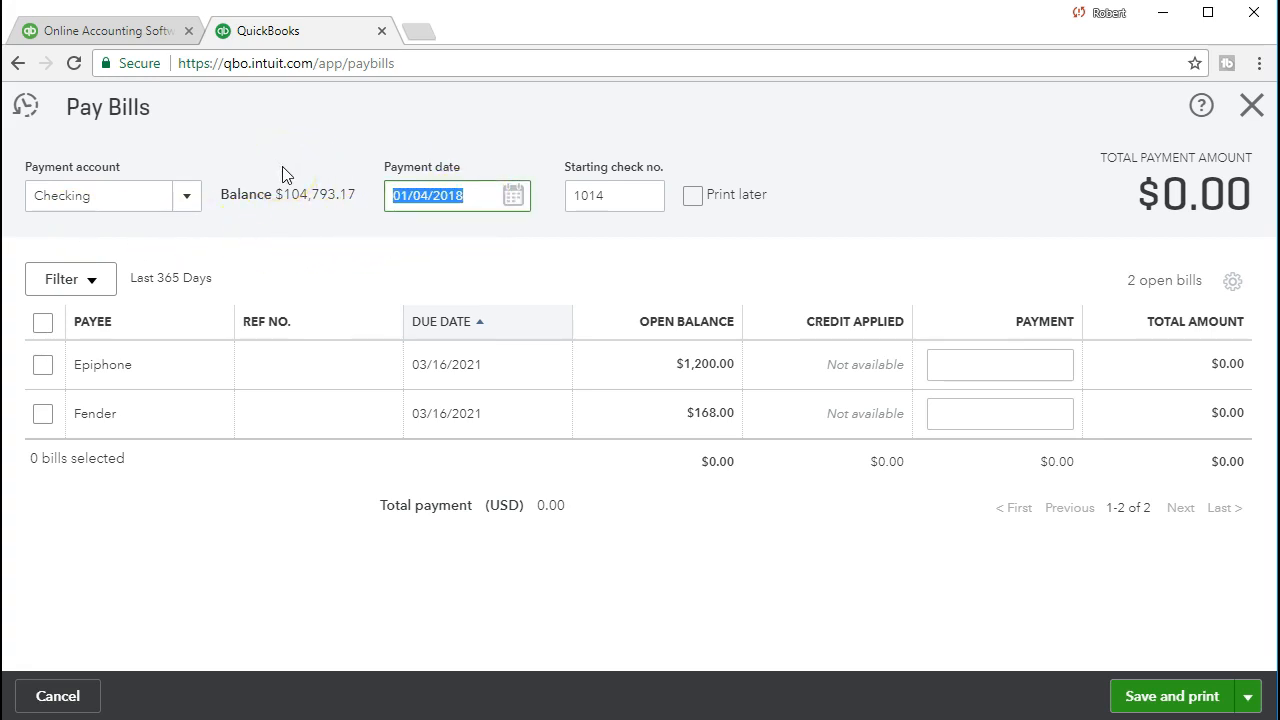
text(022121)
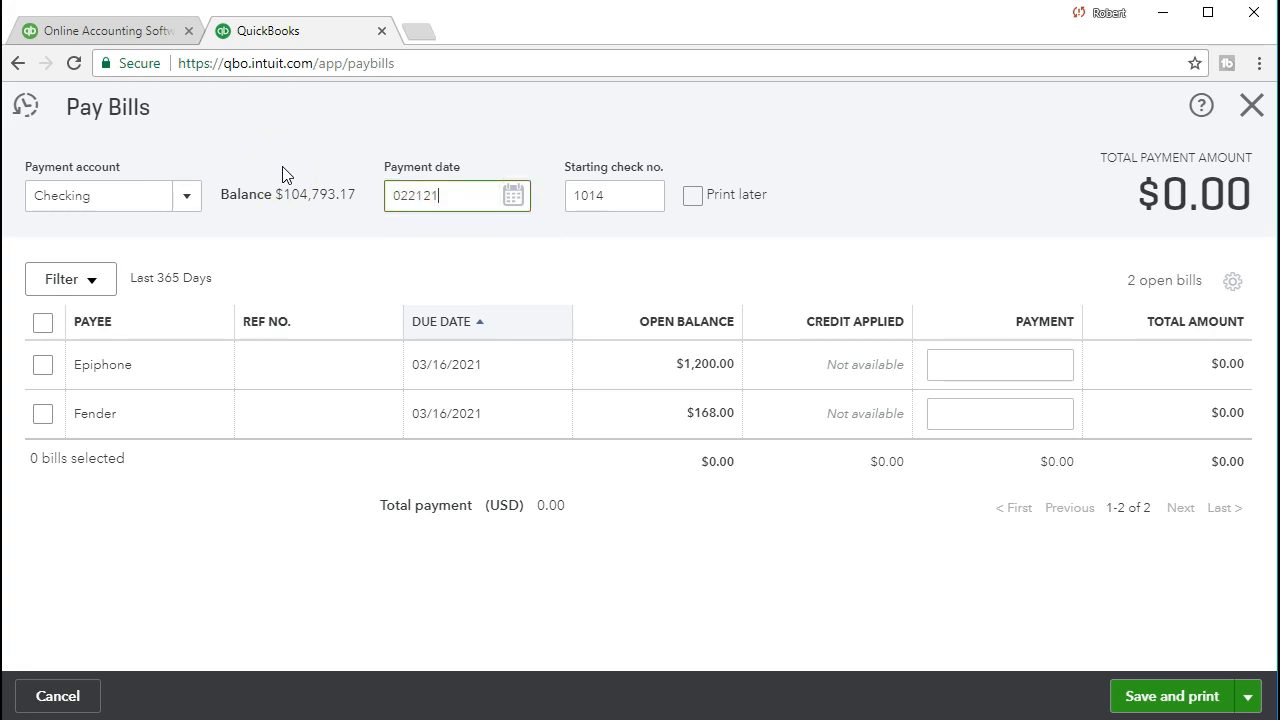
key(Tab)
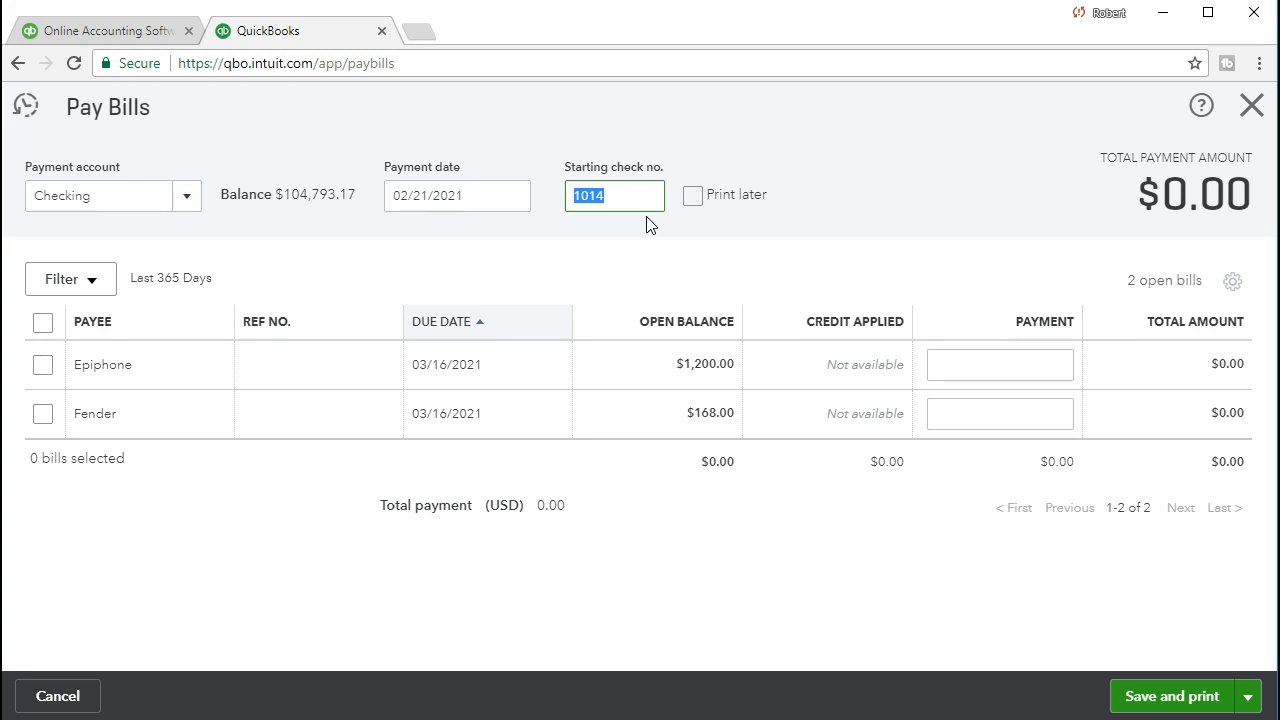
click(688, 210)
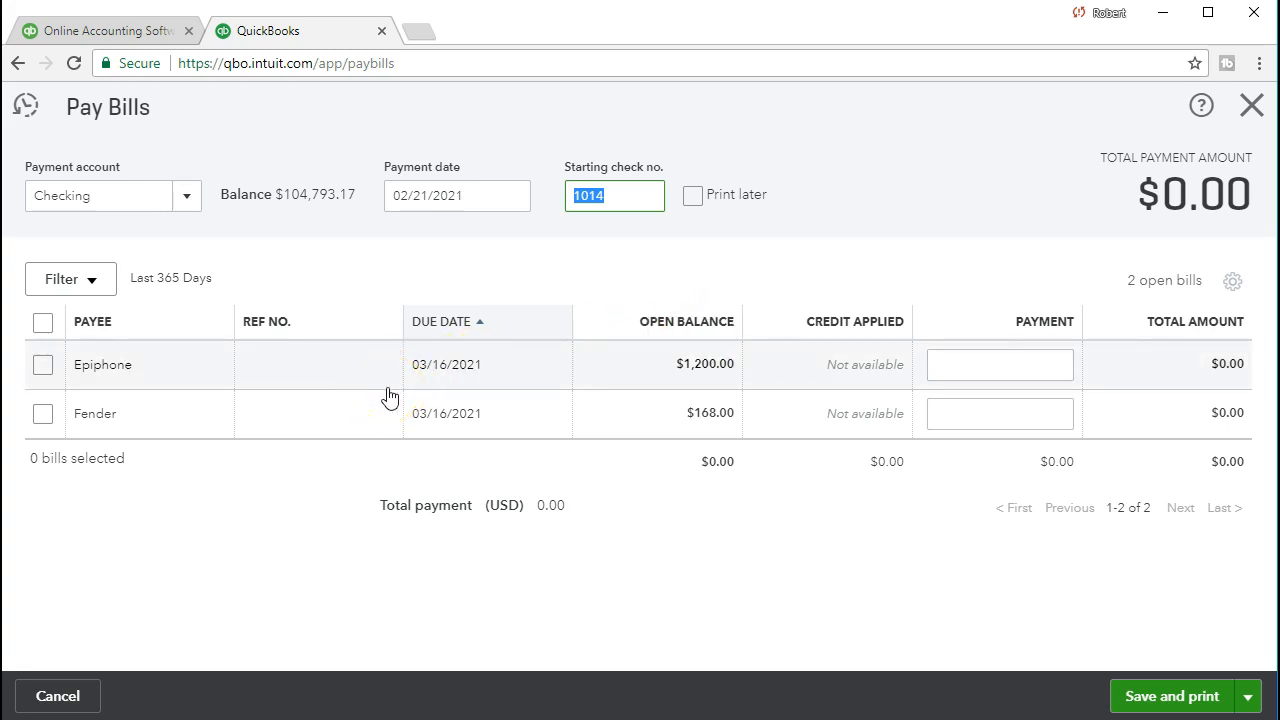
Select the Fender bill for its full $168.00 payment and mark it Print later
click(42, 414)
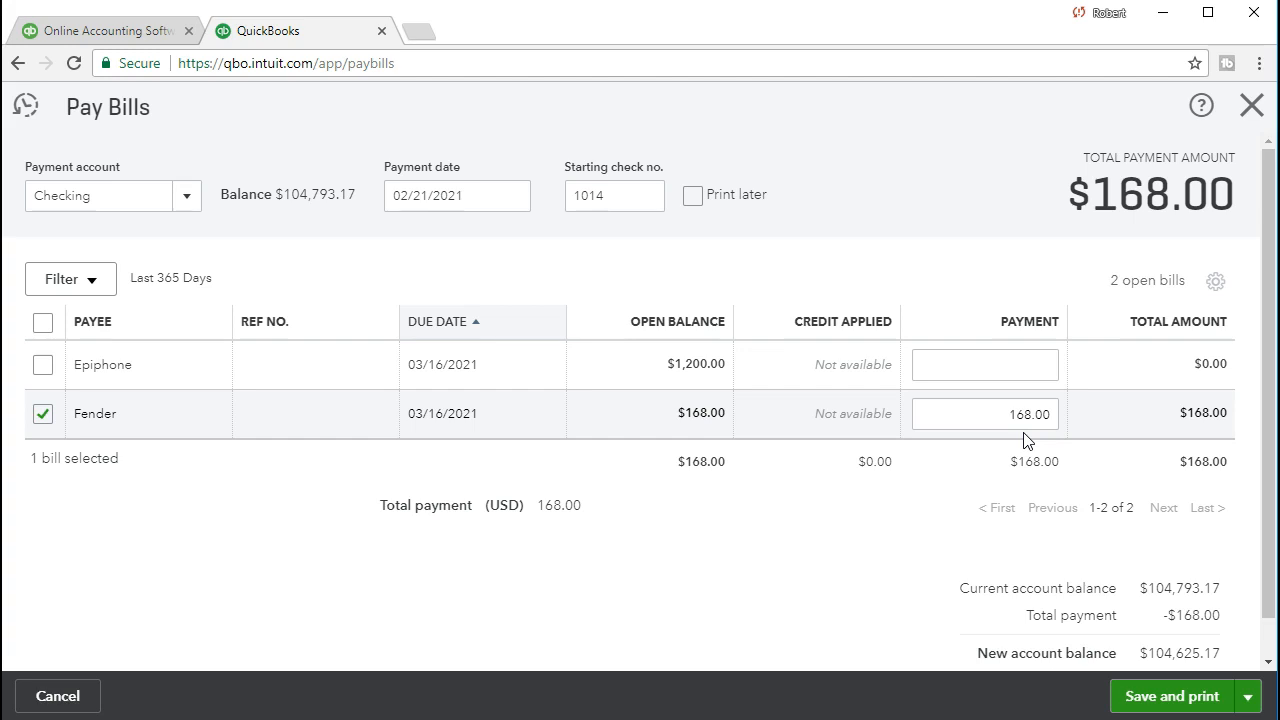
scroll(823, 551, down, 1)
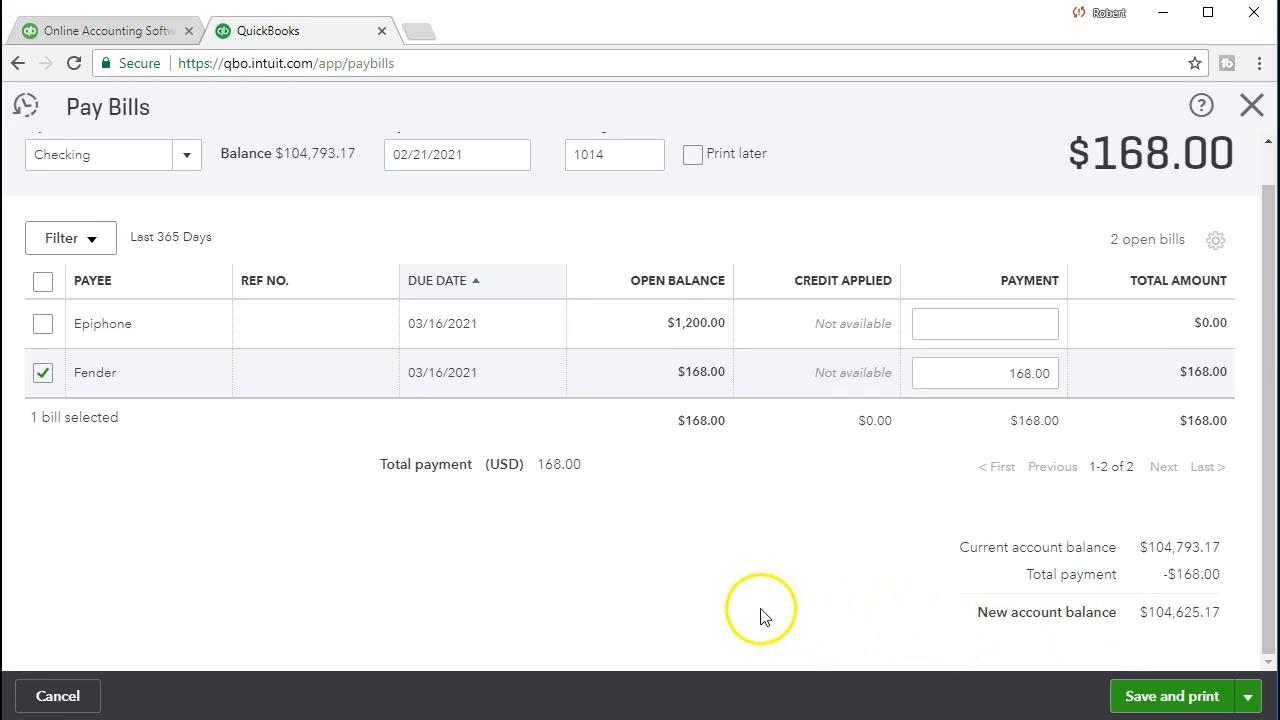
click(70, 386)
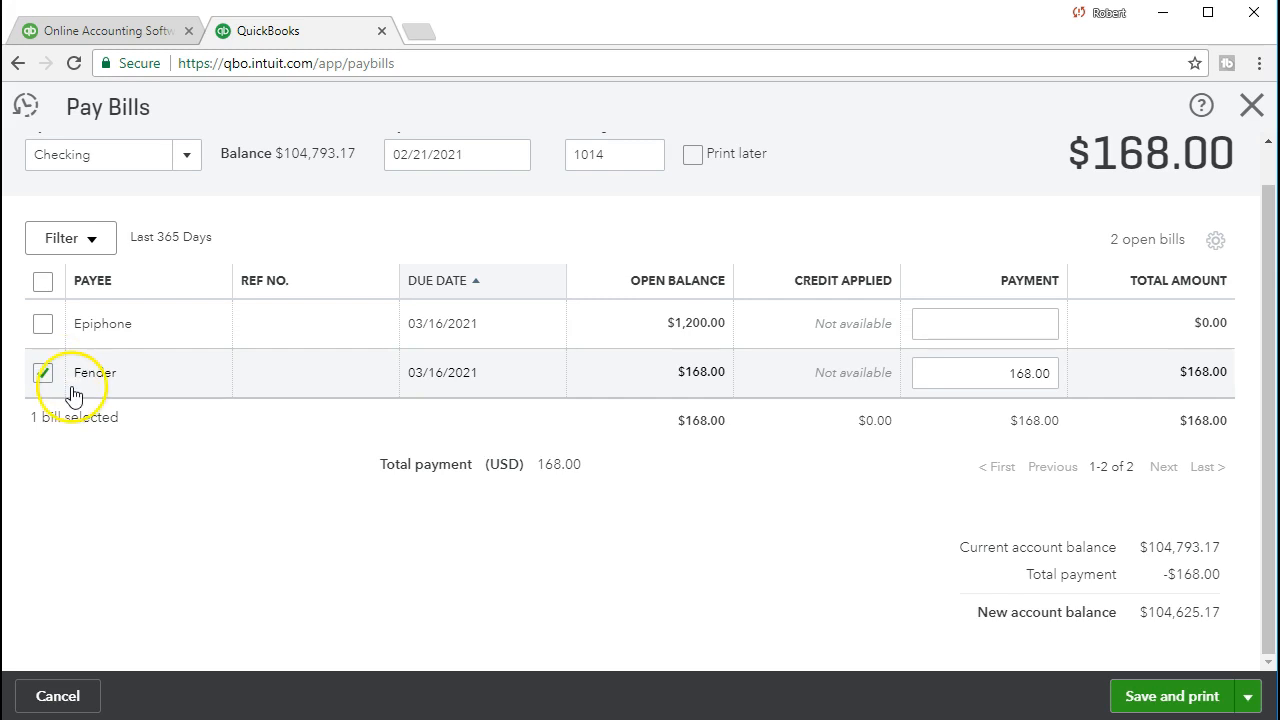
click(122, 370)
scroll(266, 480, up, 1)
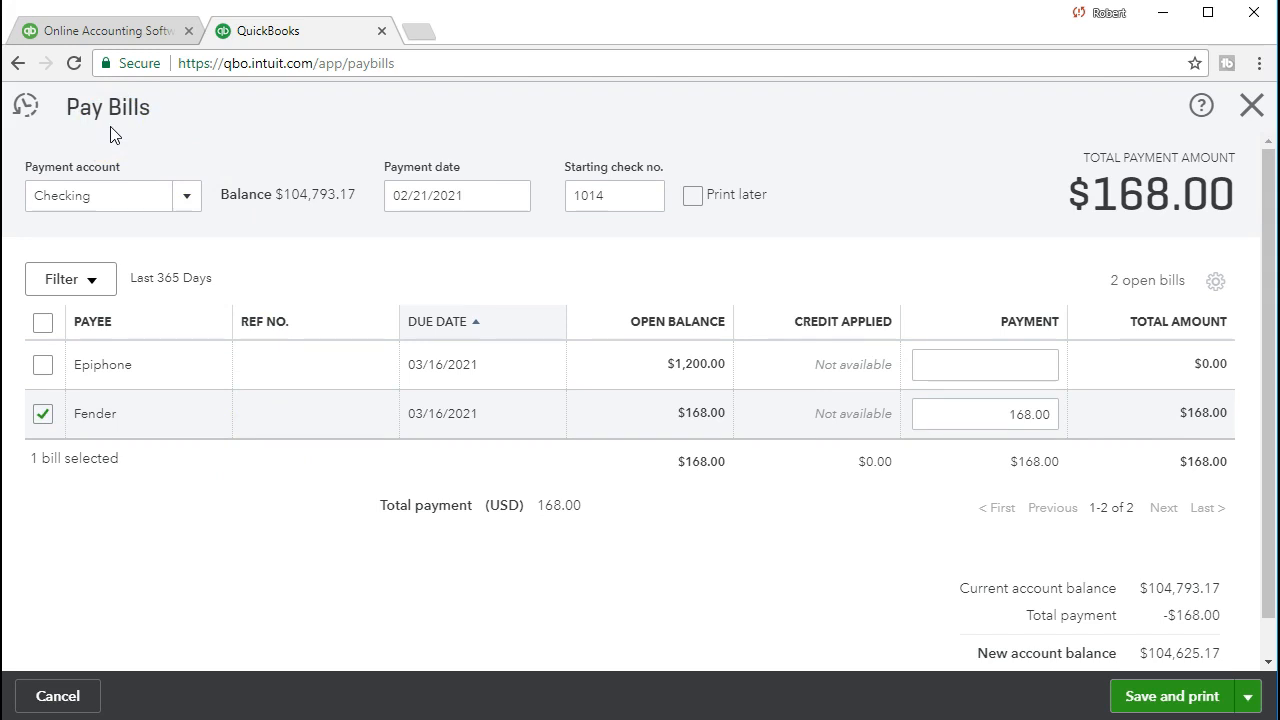
click(107, 210)
Save and print the $168.00 Fender payment, marking 1 bill as paid
click(1140, 698)
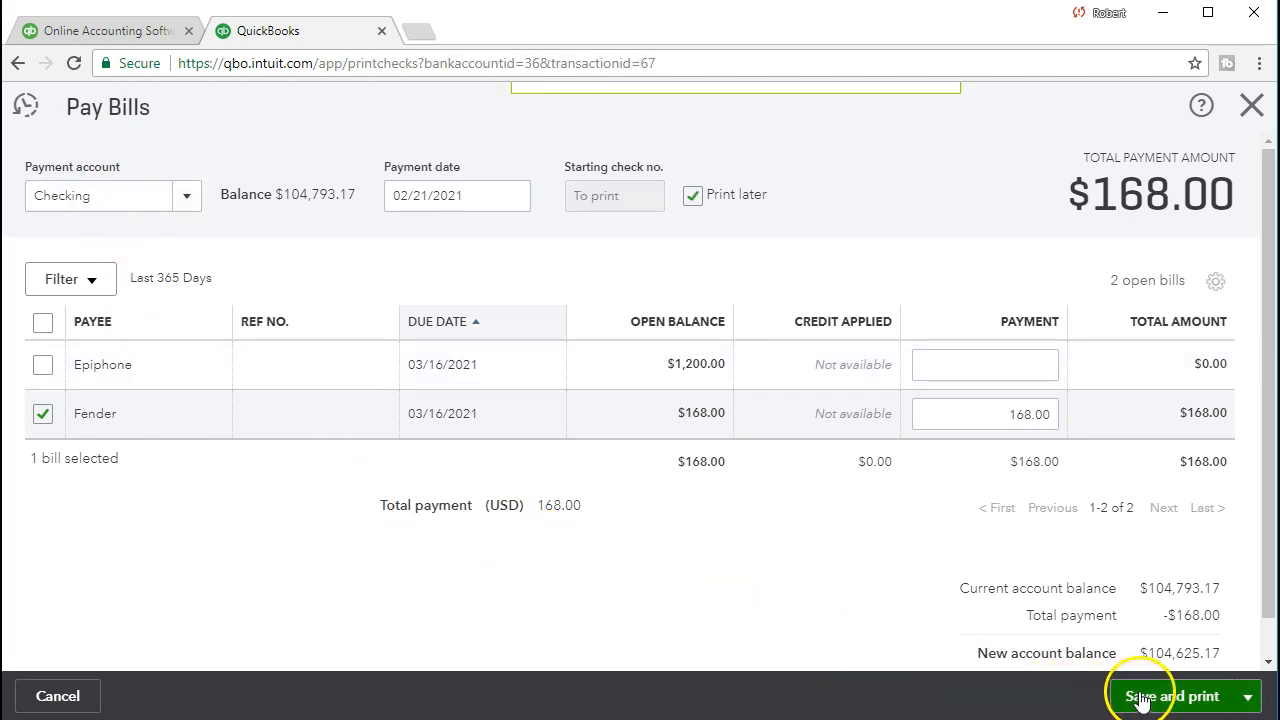
click(1141, 698)
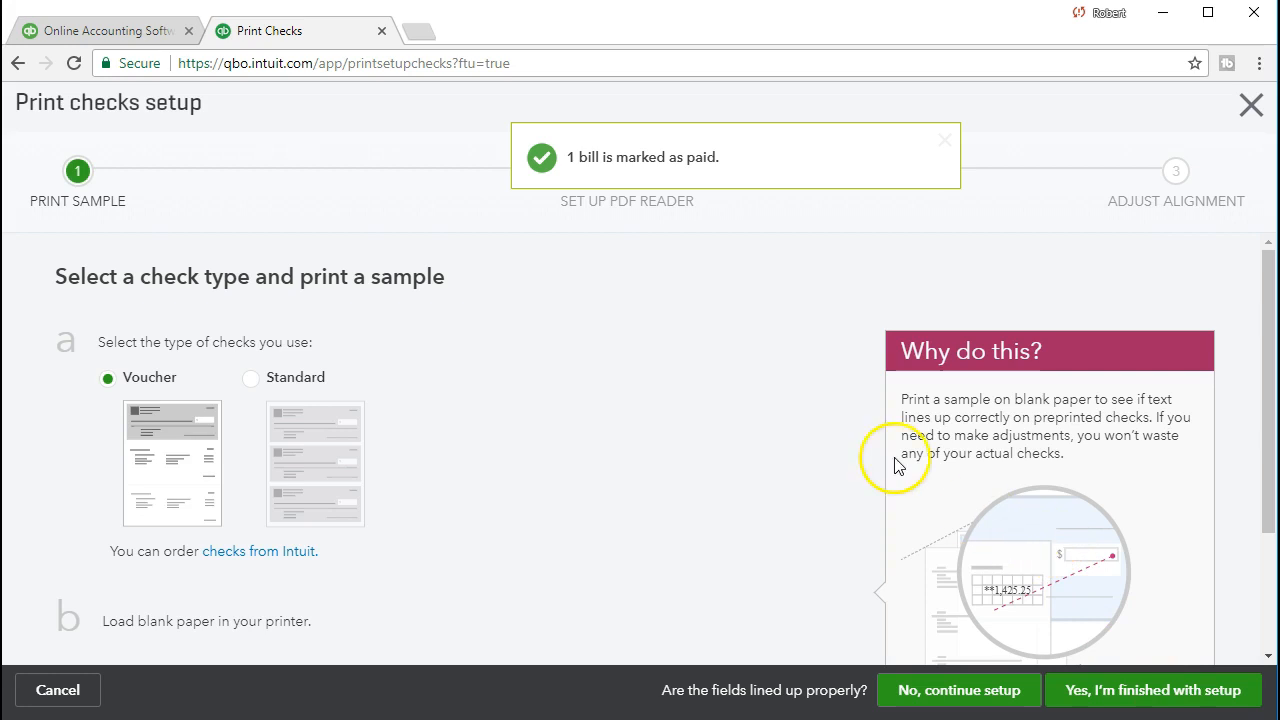
scroll(645, 440, down, 1)
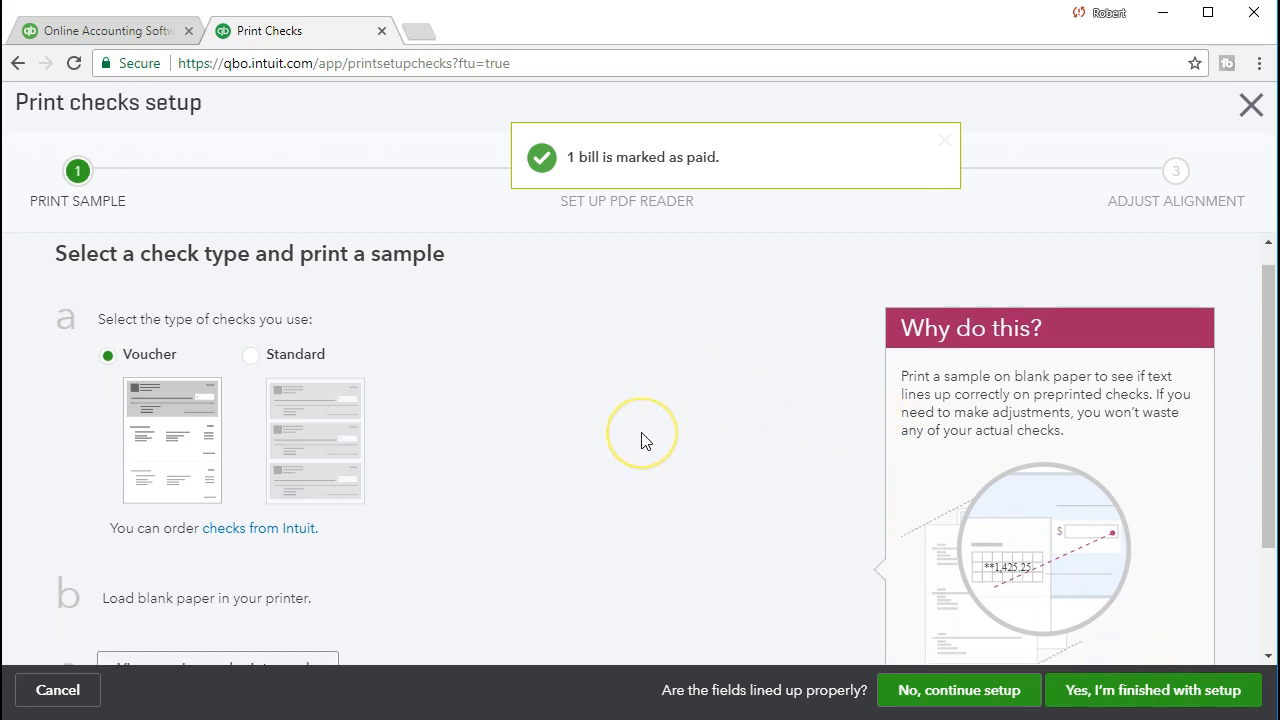
scroll(645, 440, up, 1)
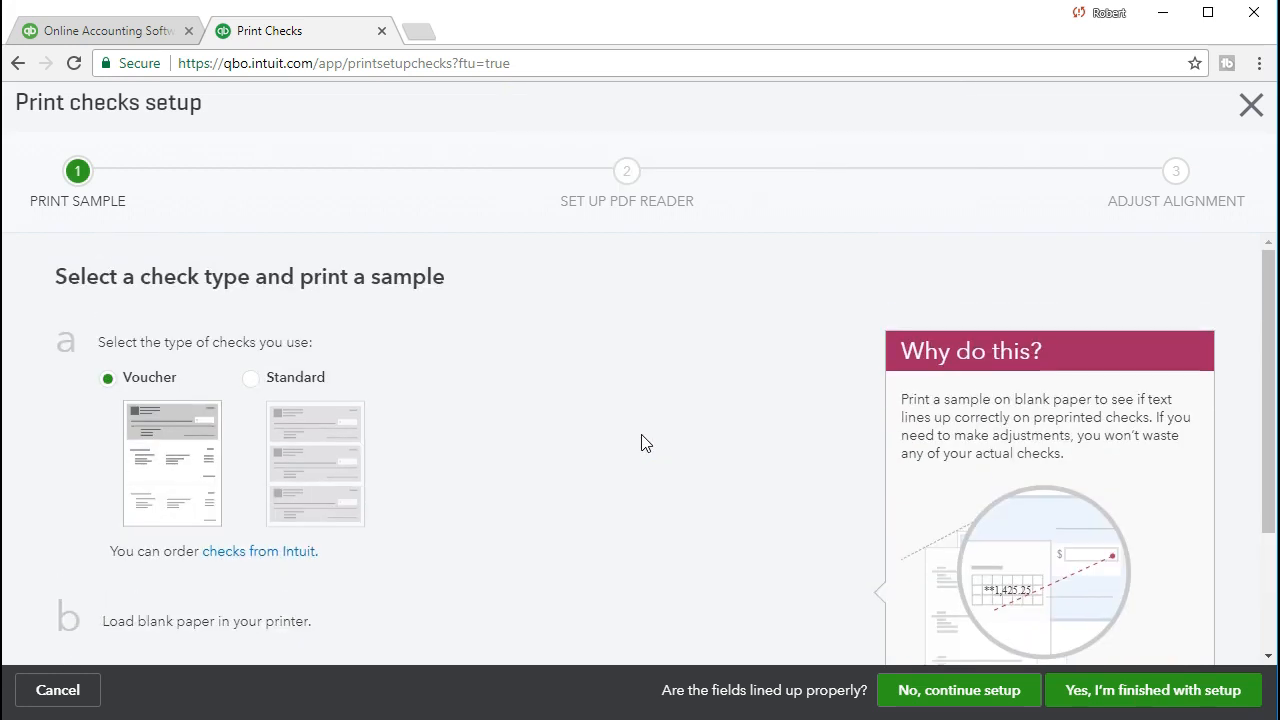
Leave the check printing setup and open the Balance Sheet report
click(1262, 116)
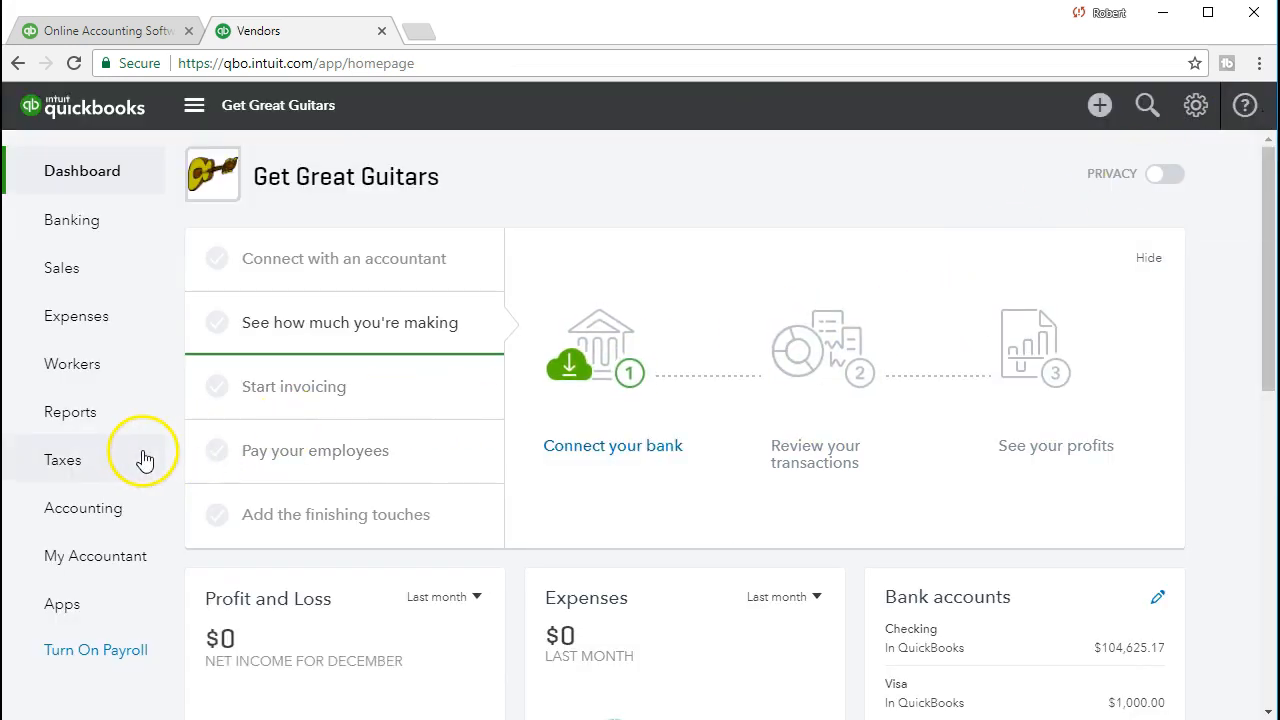
click(100, 427)
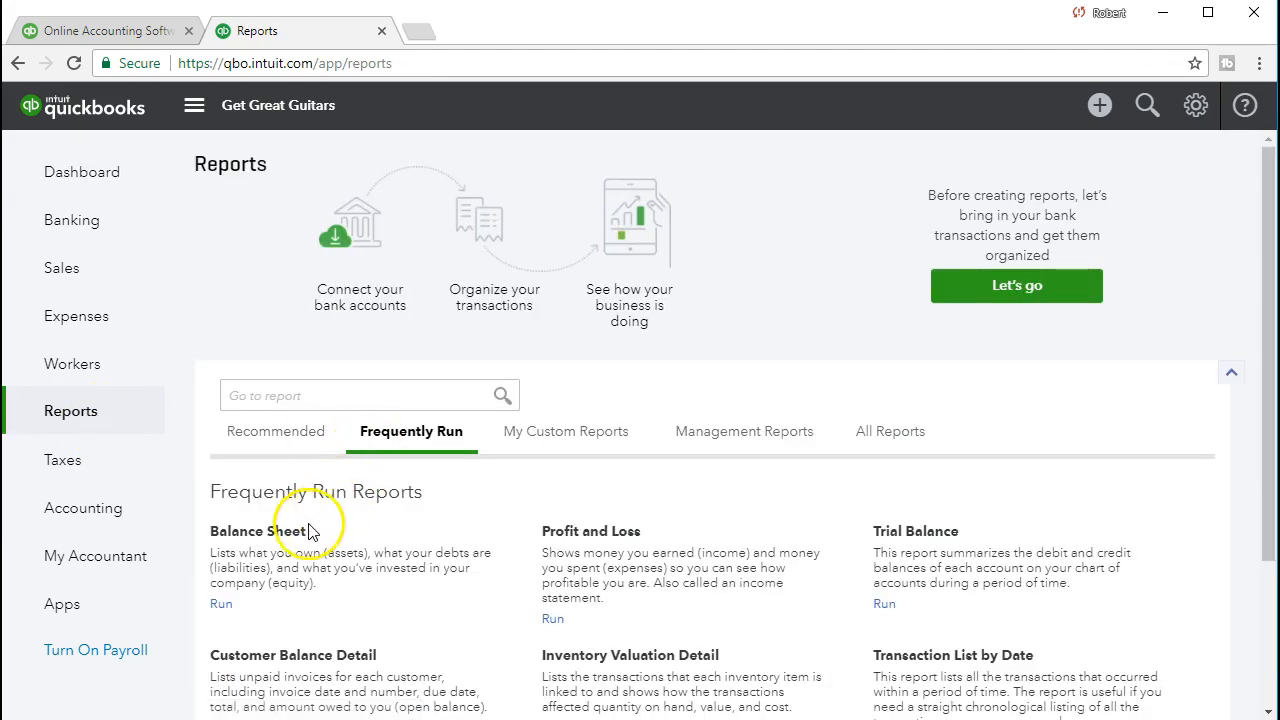
click(298, 531)
Set the Balance Sheet period to 02/01/2021 through 02/28/2021 and run it
click(500, 199)
text(0)
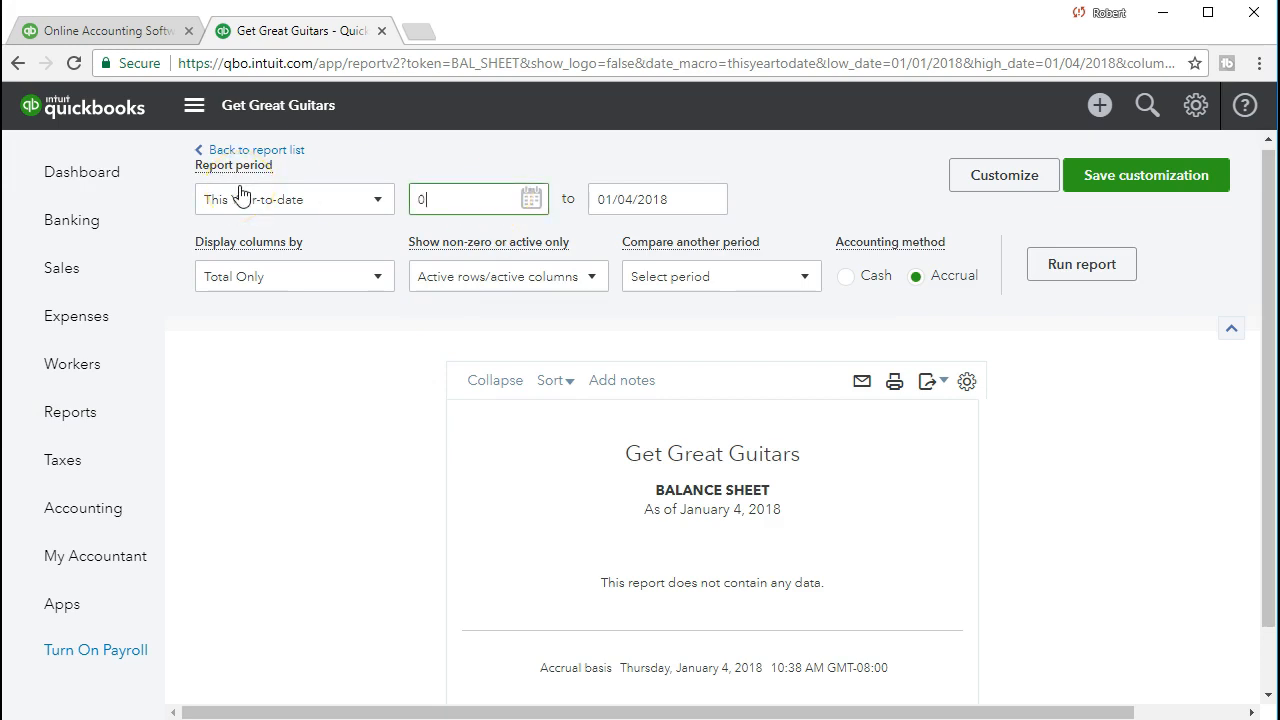
text(2/01/2021)
key(Tab)
text(02/28/2021)
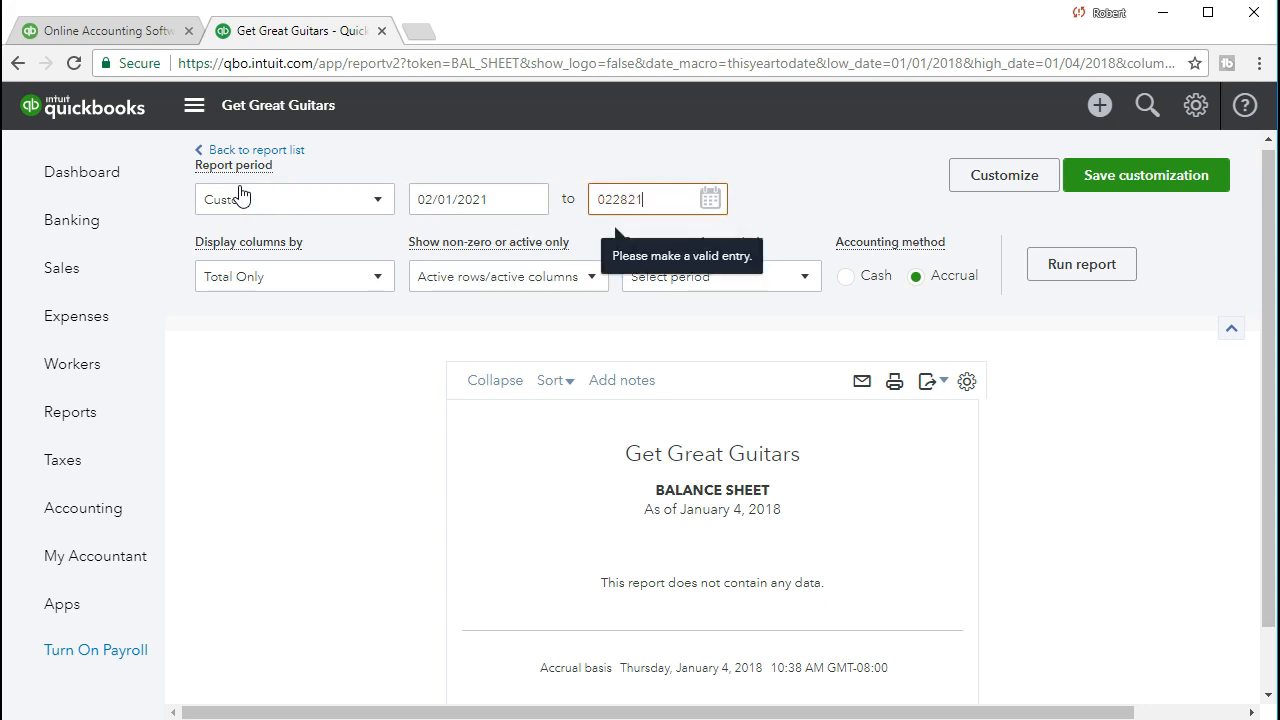
key(Tab)
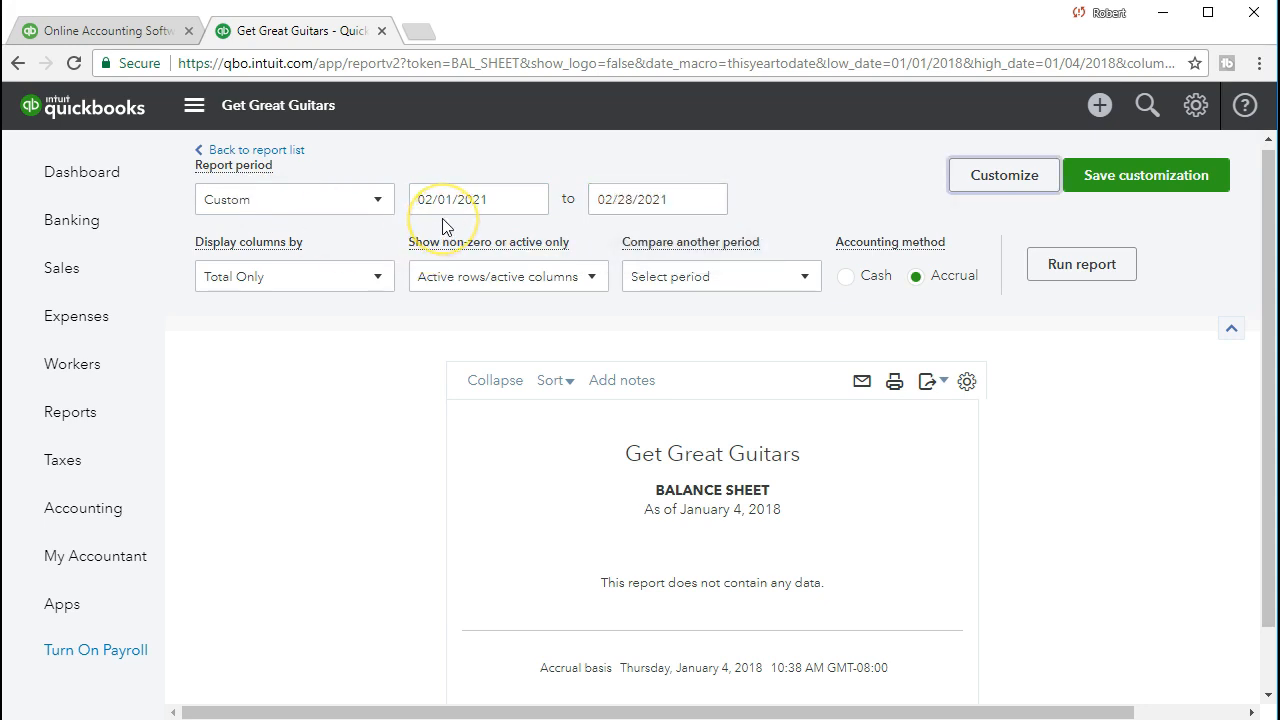
click(612, 201)
click(1045, 284)
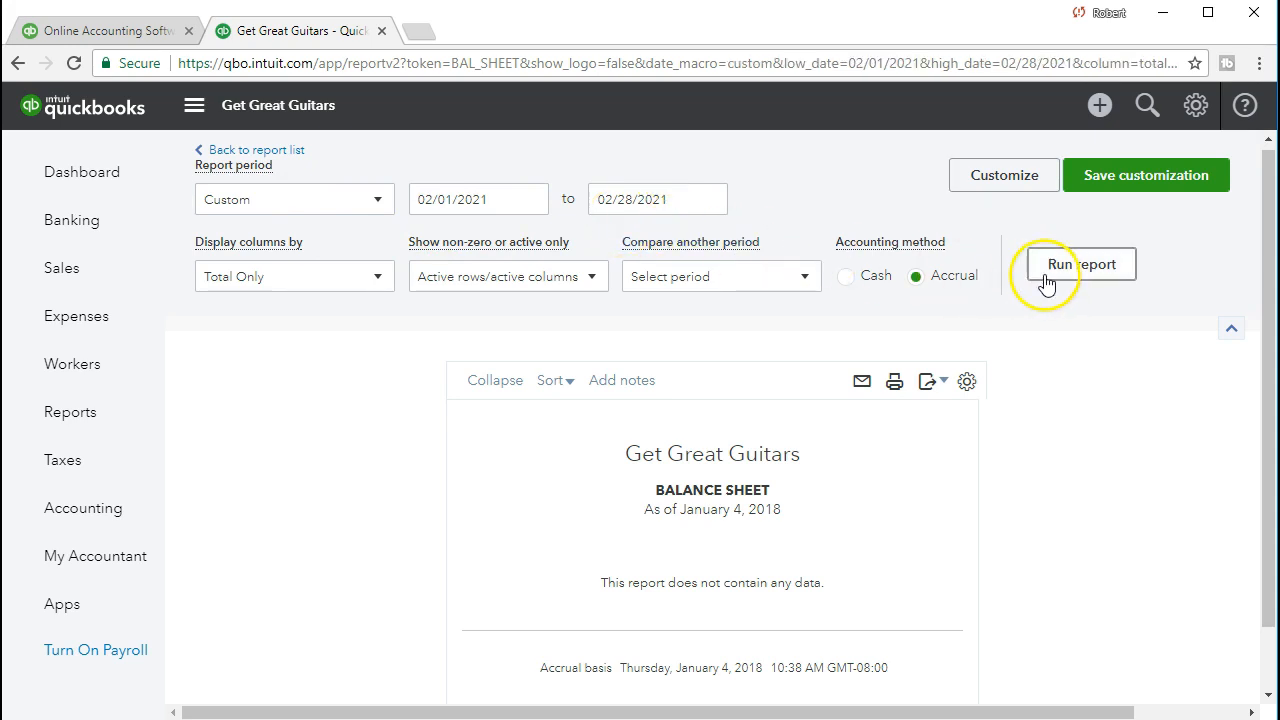
From the Accounts Payable 1,200.00 transactions, open the -168.00 Fender bill payment
scroll(392, 514, down, 2)
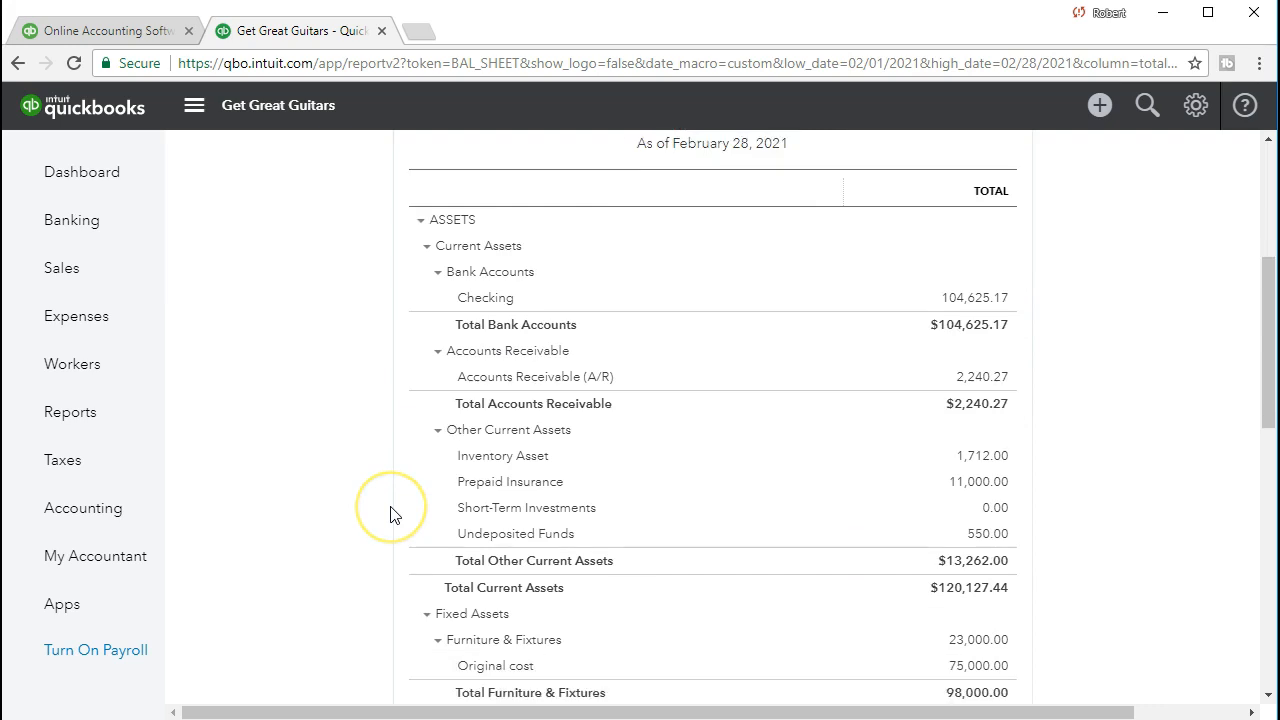
scroll(392, 514, down, 5)
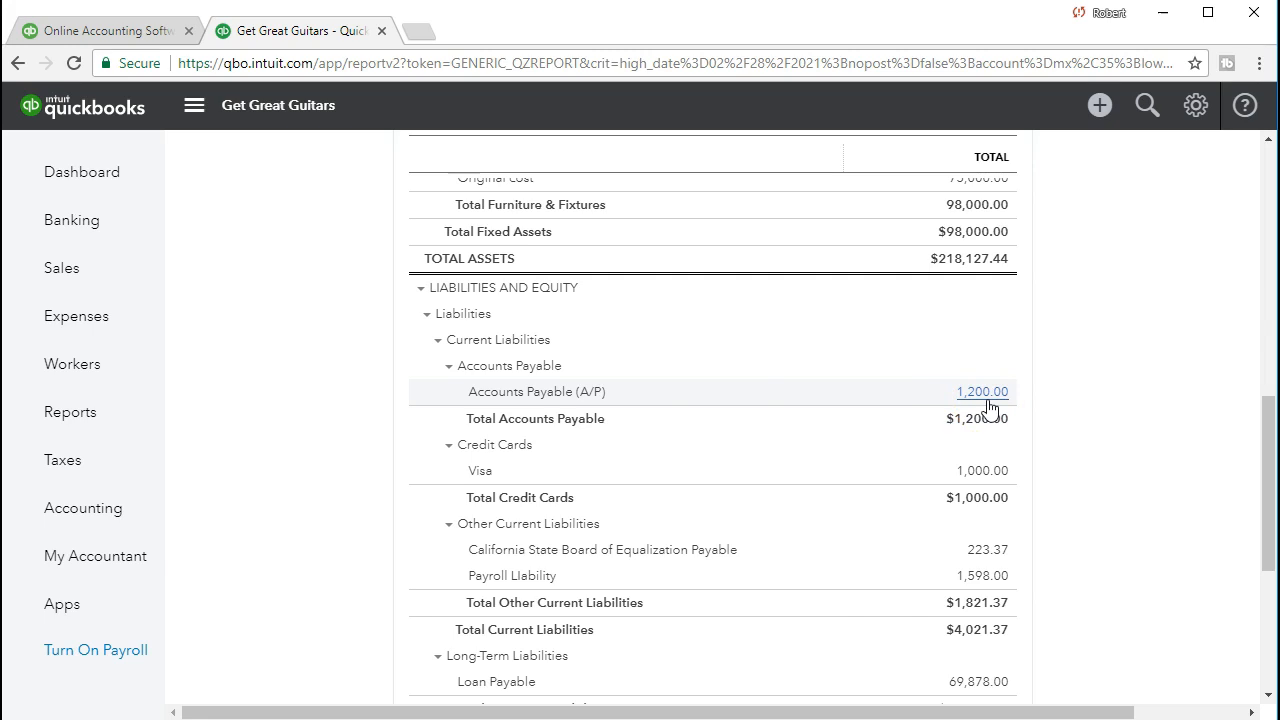
scroll(971, 570, down, 1)
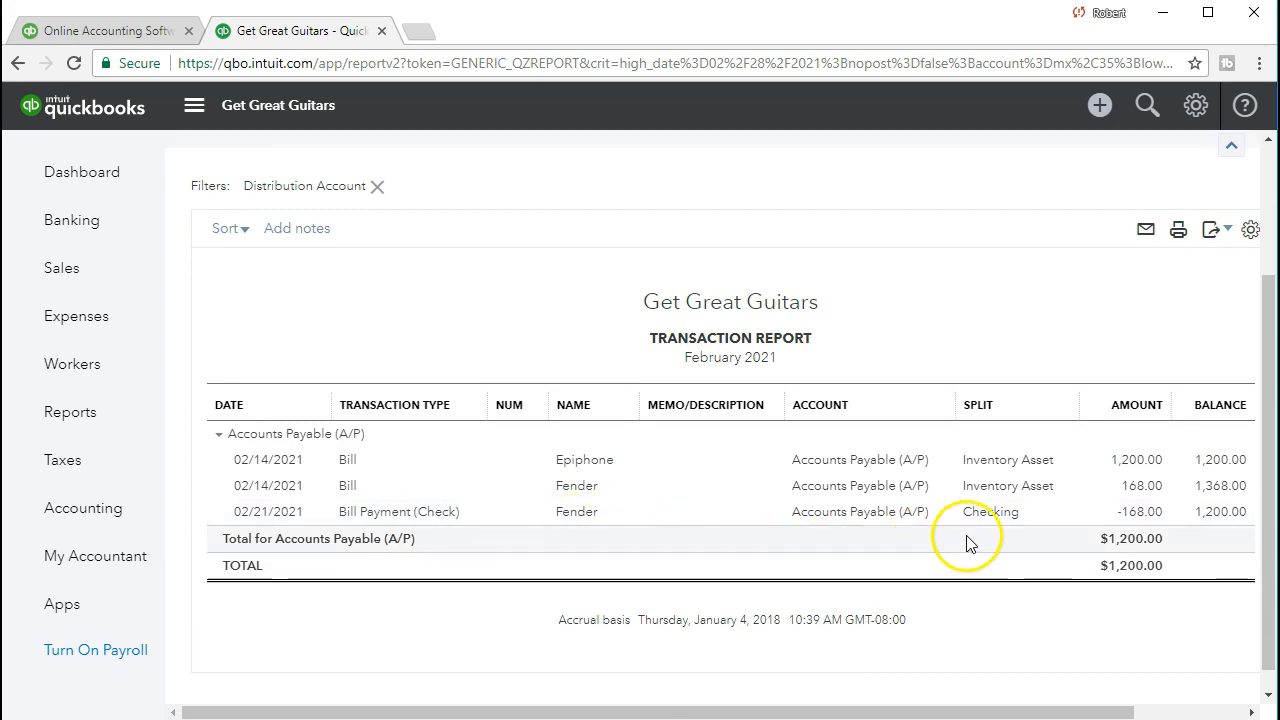
click(1140, 512)
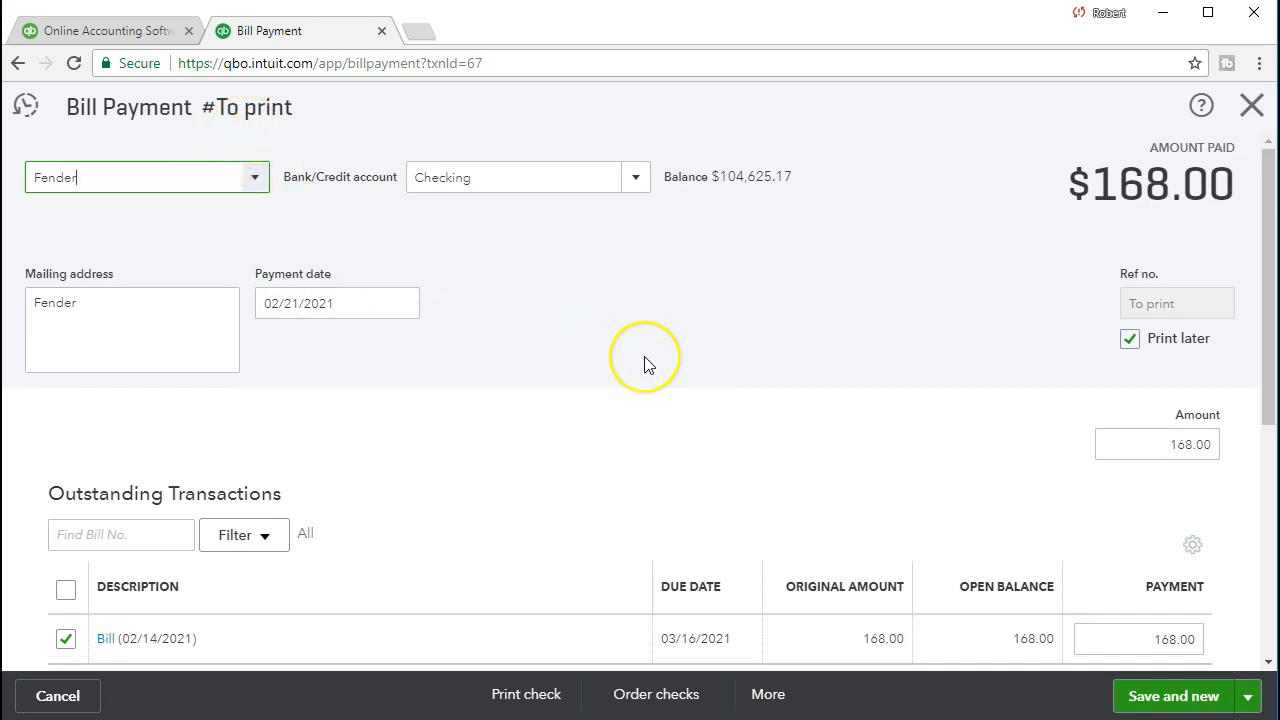
Review the $168.00 Fender payment applied to the 02/14/2021 bill, then close it
scroll(643, 363, down, 2)
scroll(644, 364, up, 2)
scroll(630, 345, down, 1)
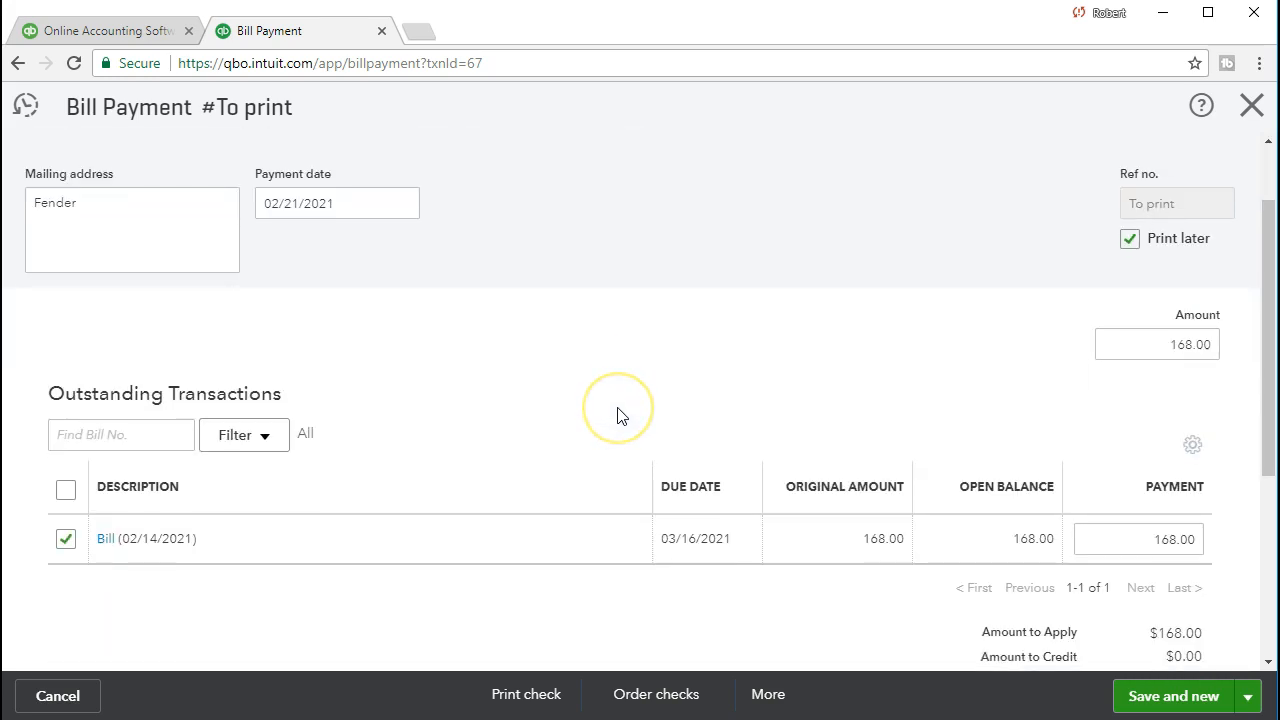
scroll(617, 416, up, 1)
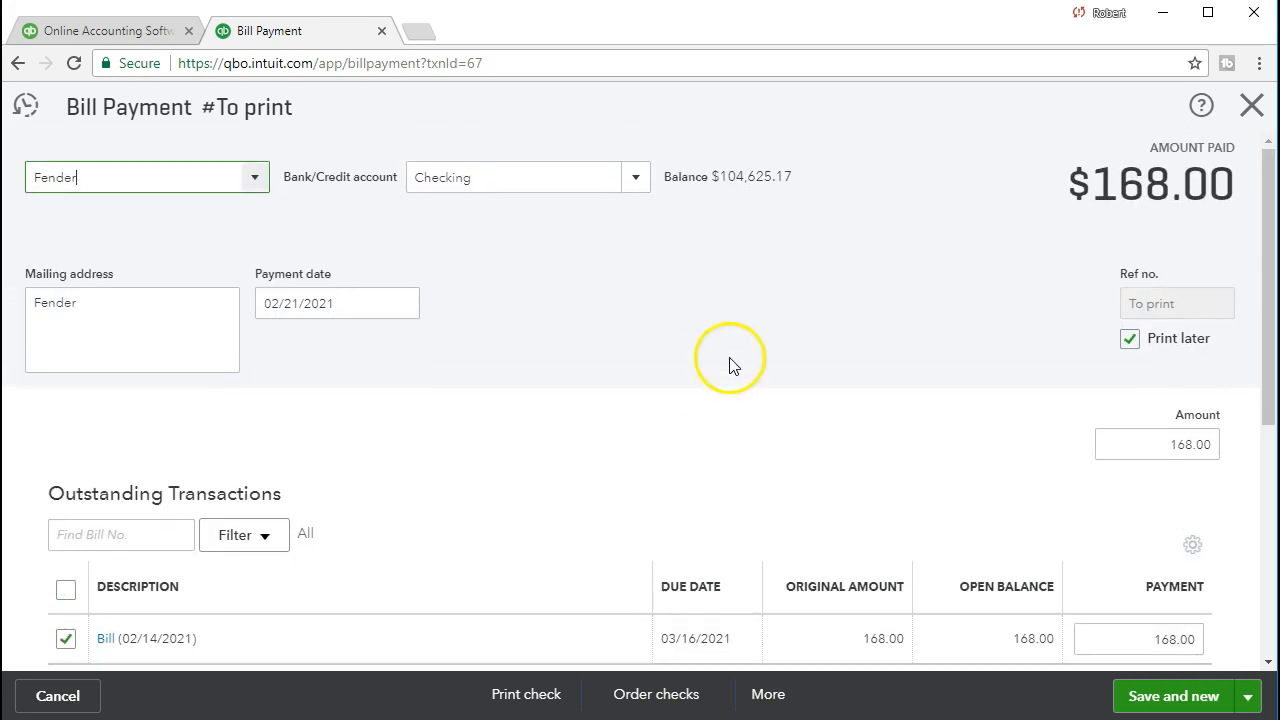
click(1250, 106)
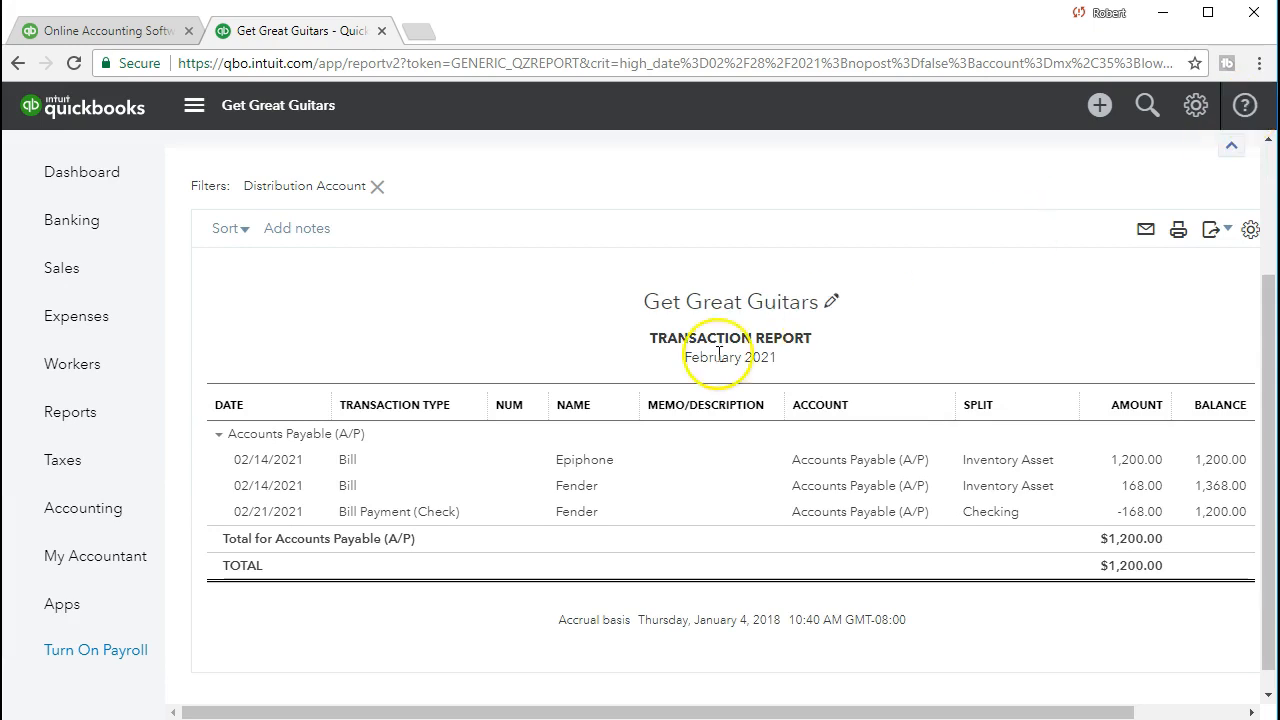
Back on the Balance Sheet summary, open the transactions behind Checking's 104,625.17 balance
scroll(486, 500, up, 2)
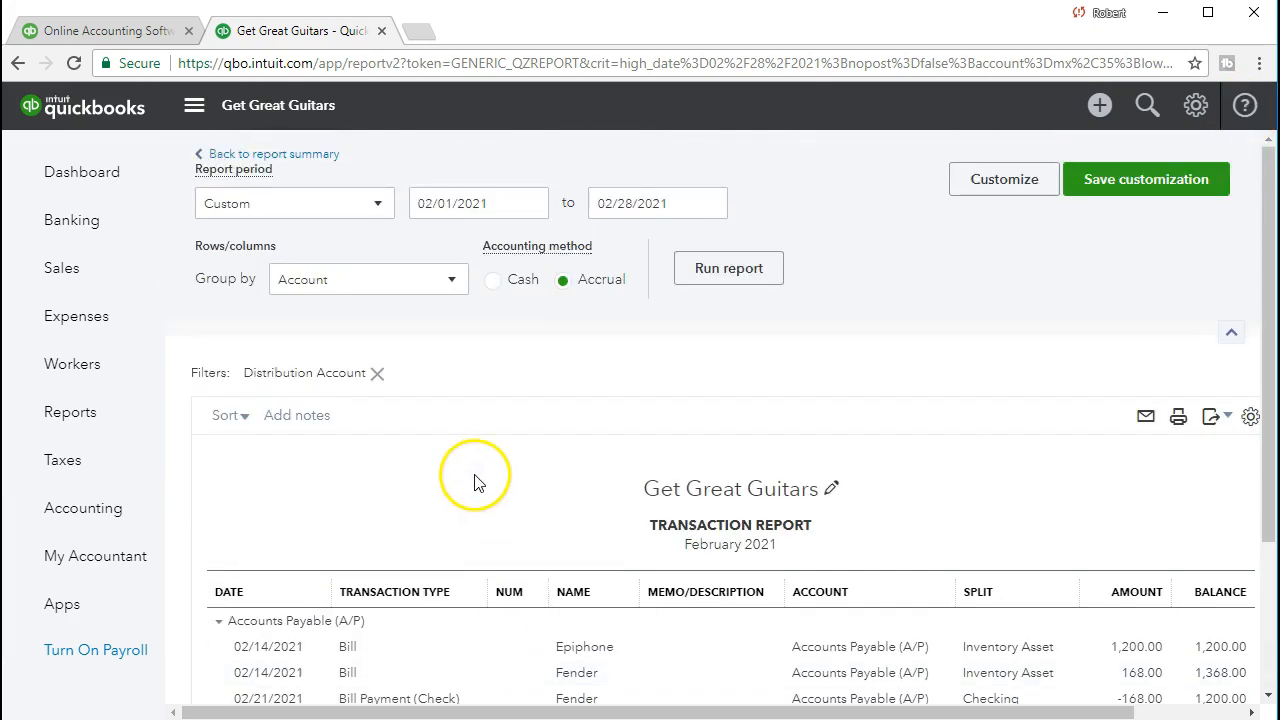
click(304, 157)
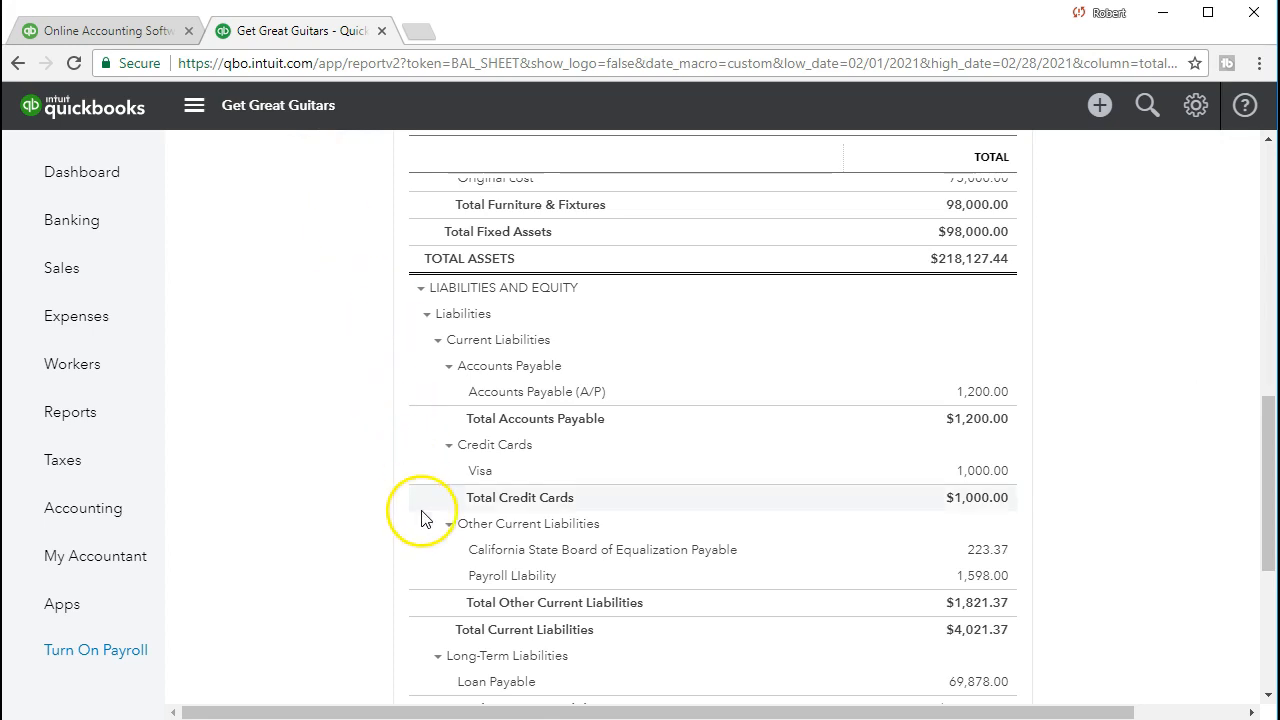
scroll(440, 536, up, 7)
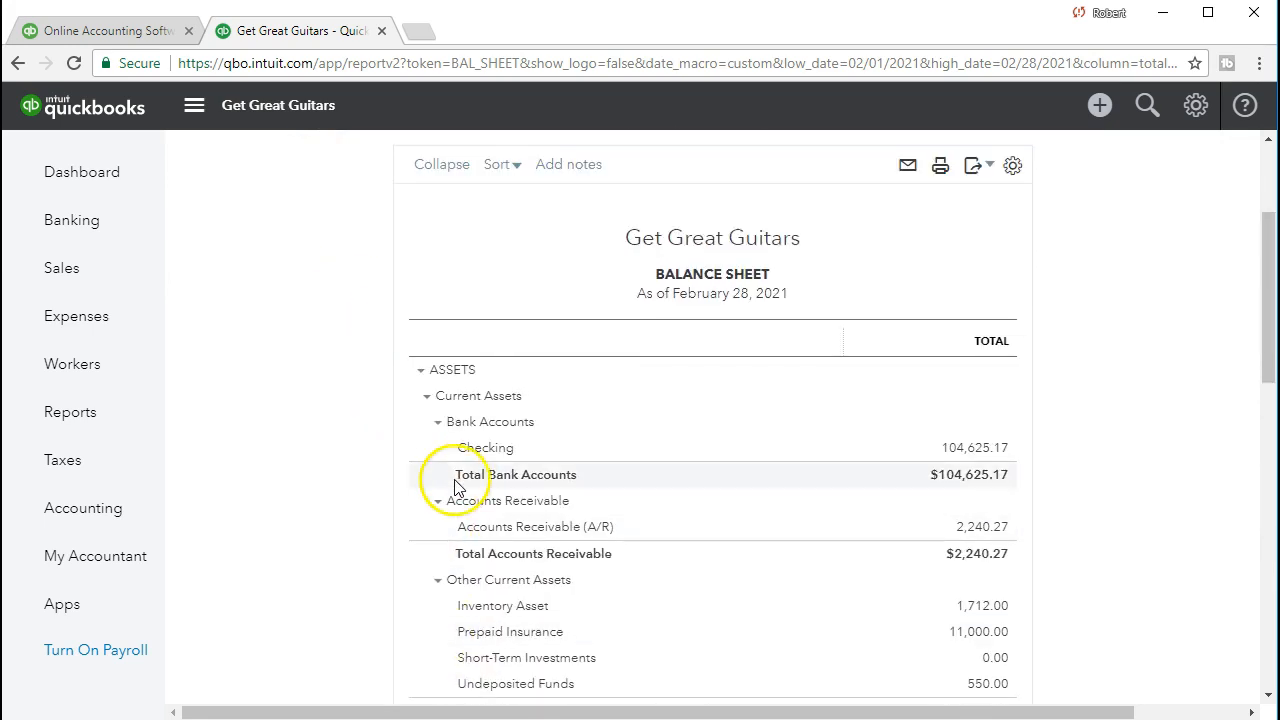
click(968, 458)
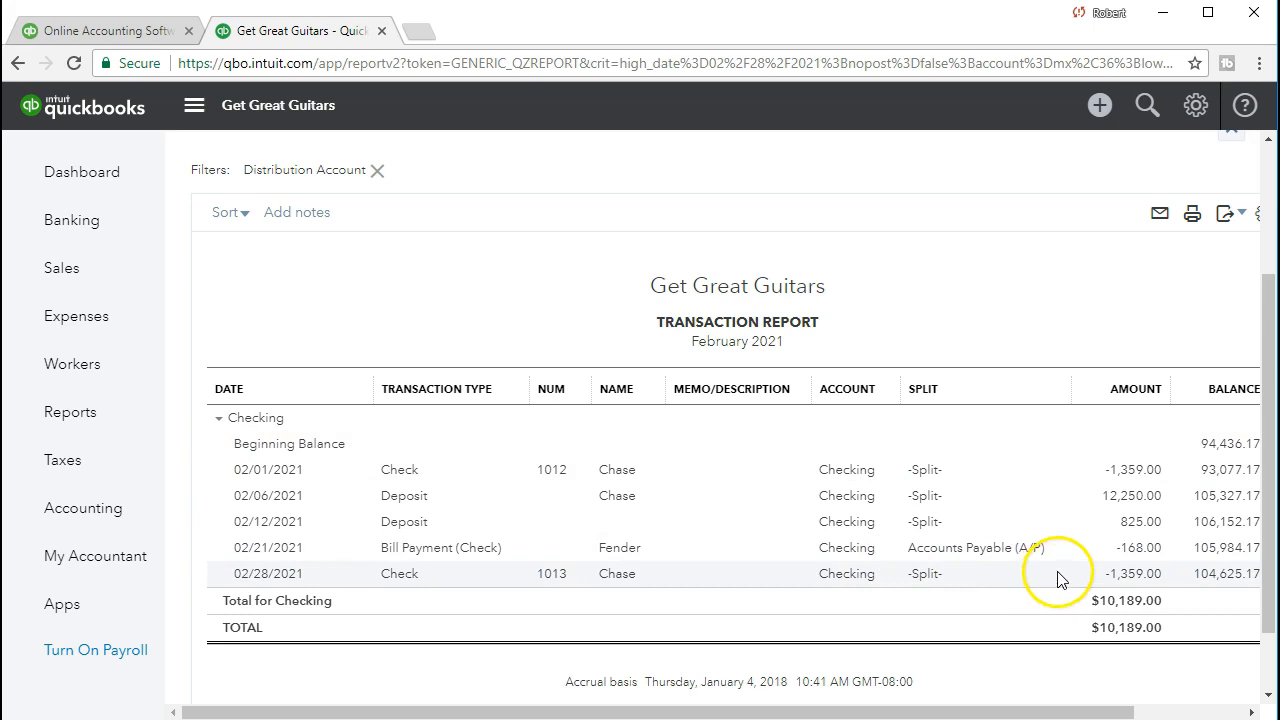
Untick Print later on the Fender payment so it saves as check 1014, confirming the change
click(1142, 552)
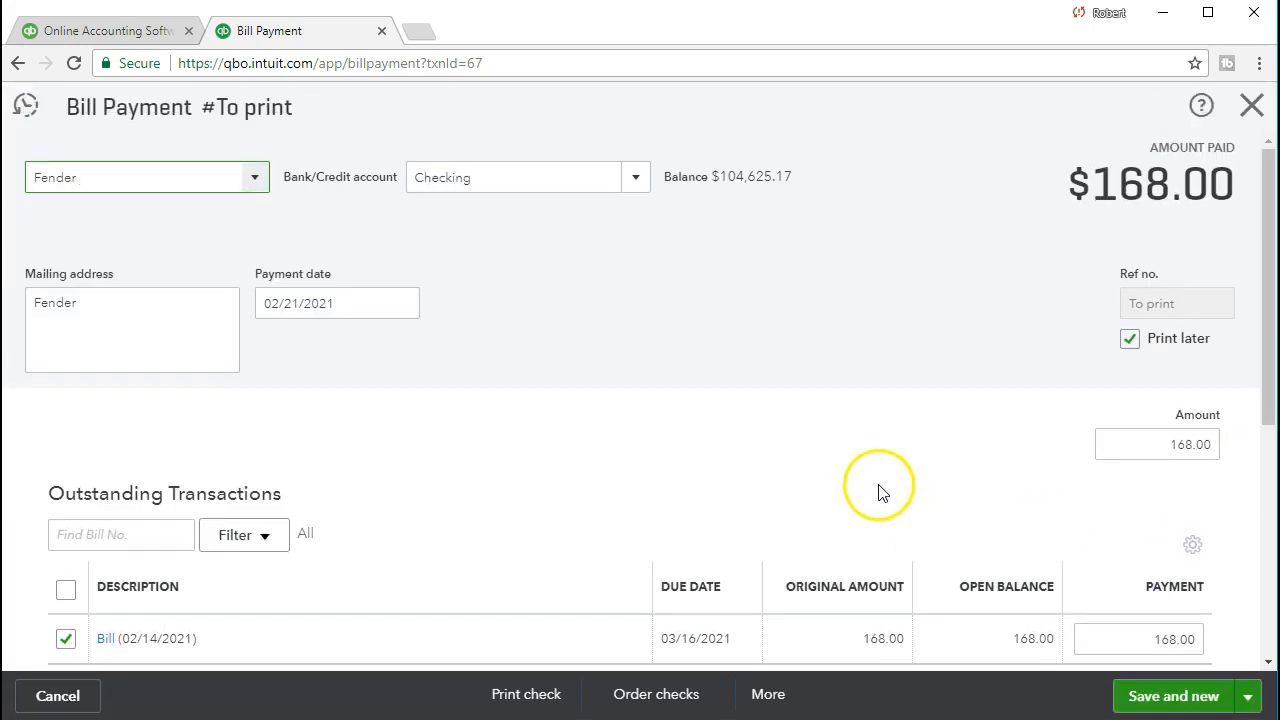
click(1131, 342)
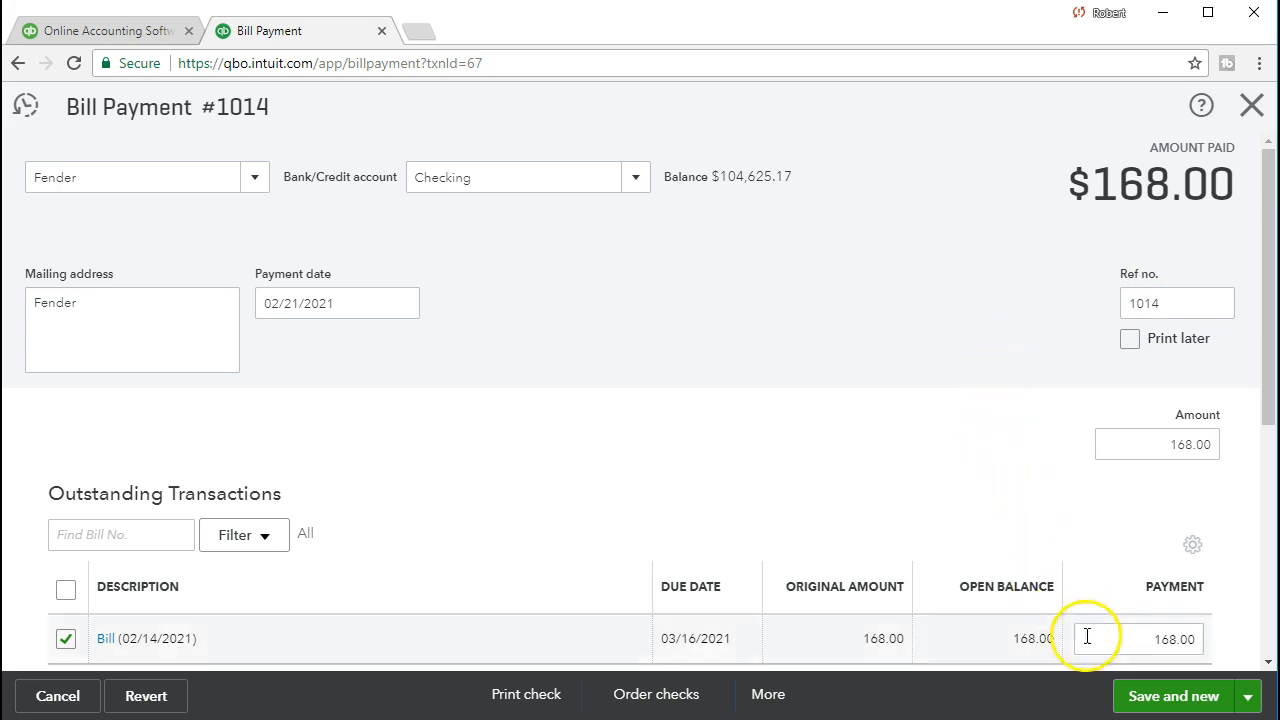
click(1130, 700)
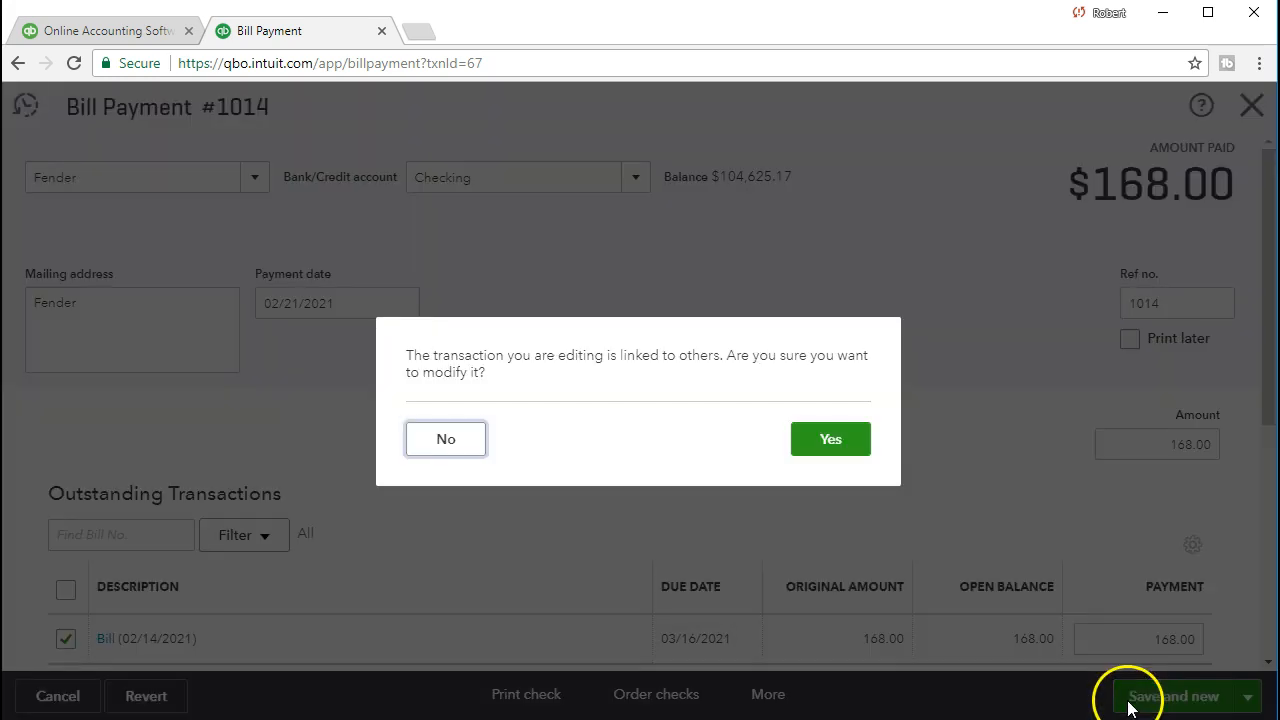
click(851, 444)
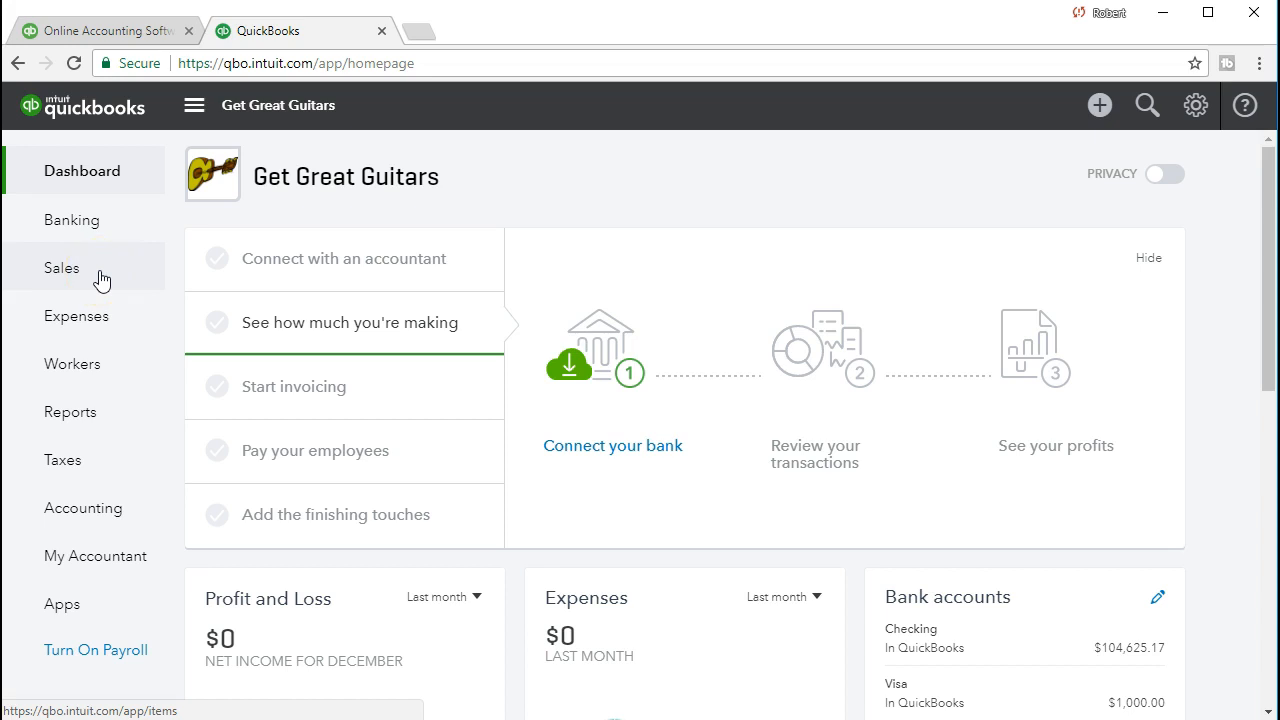
View the Checking register showing check 1014 for $168.00, then return to Chart of Accounts
click(136, 519)
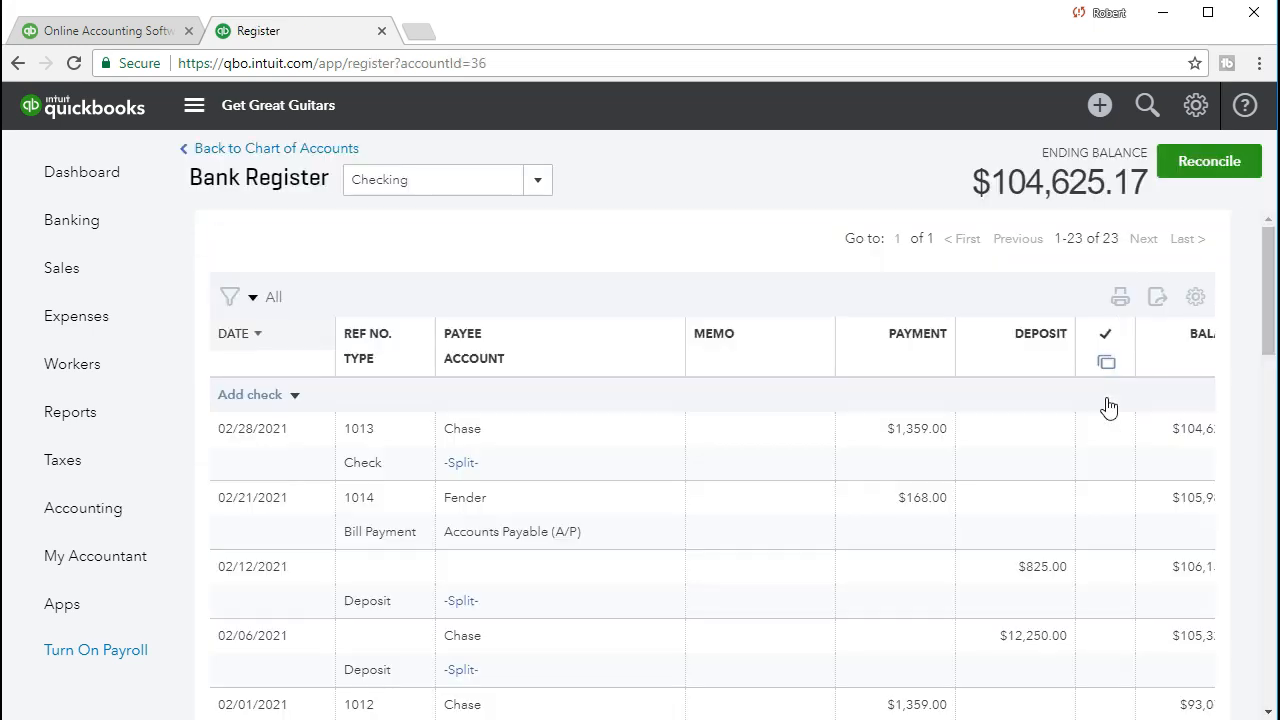
click(985, 443)
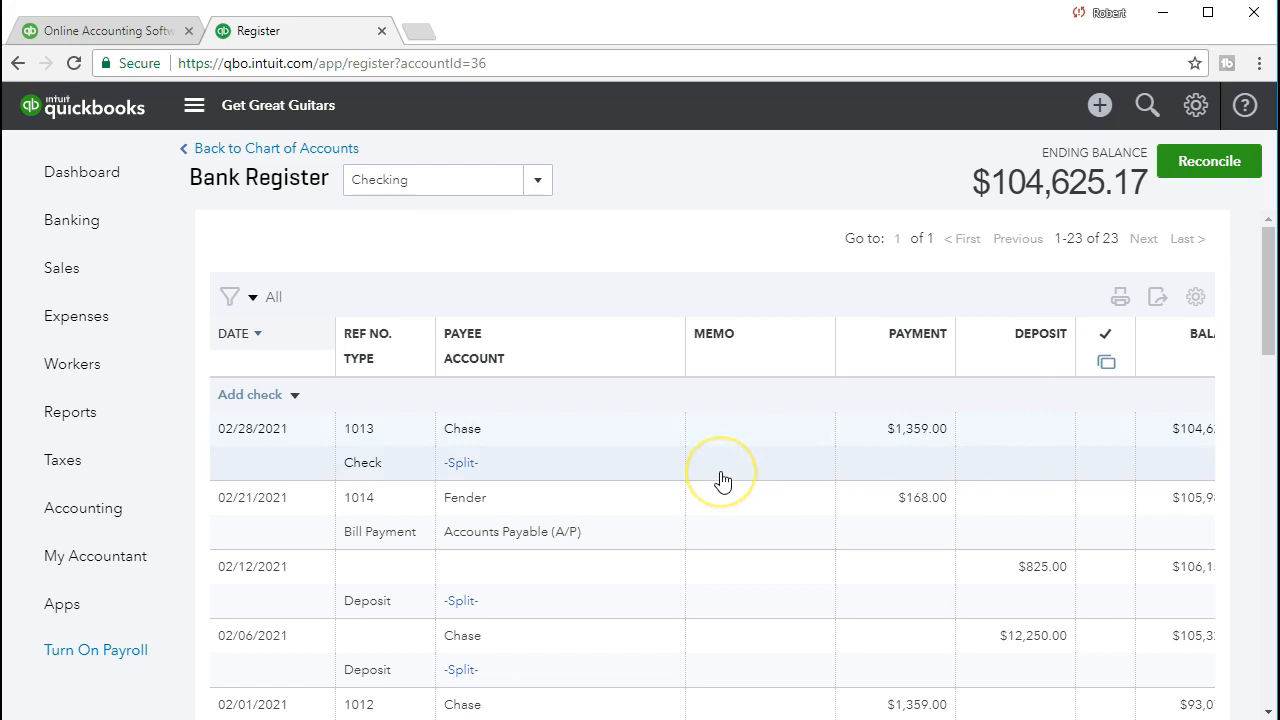
scroll(723, 481, down, 1)
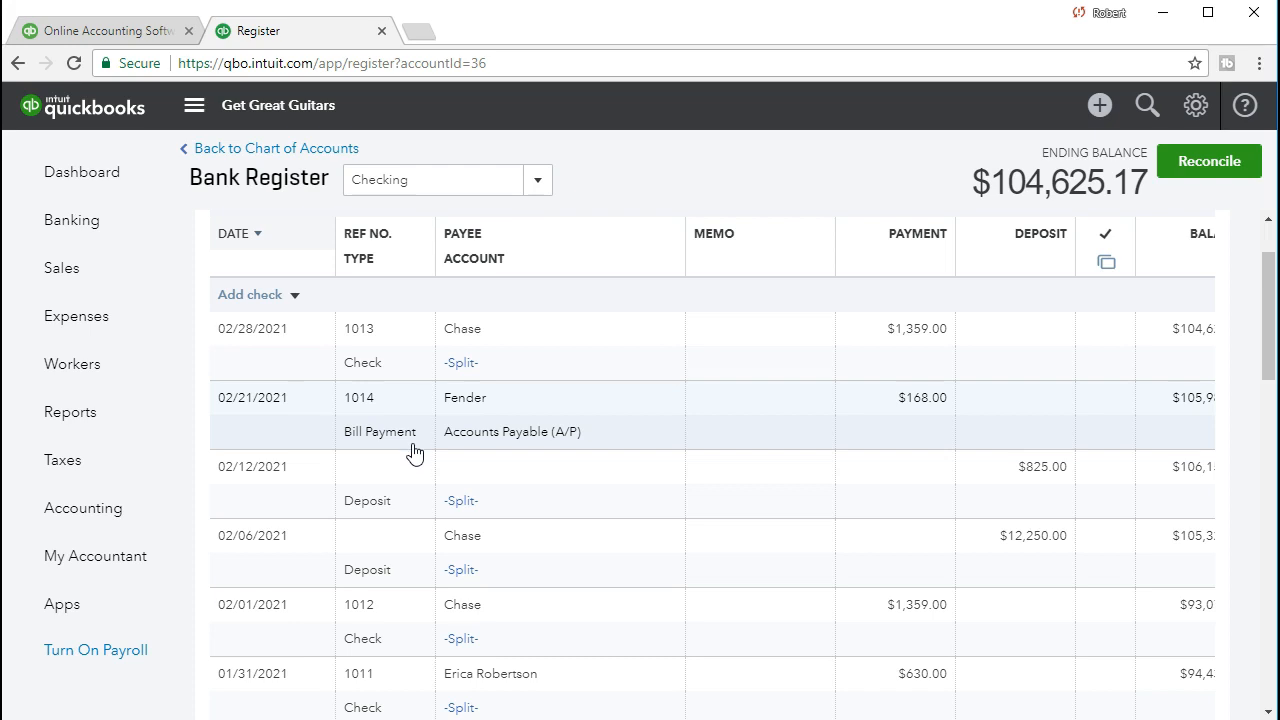
click(320, 158)
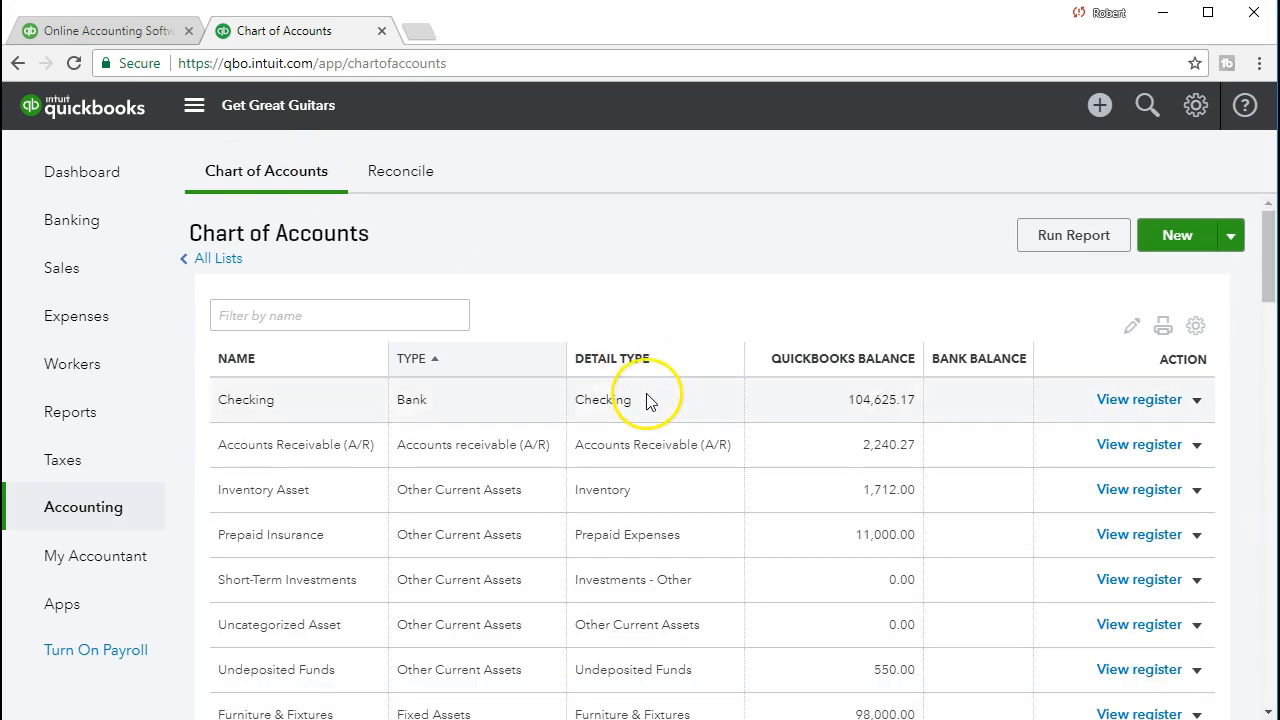
In the Accounts Payable register, locate the $168.00 payment 1014 and open the 02/14/2021 Fender bill
scroll(646, 401, down, 3)
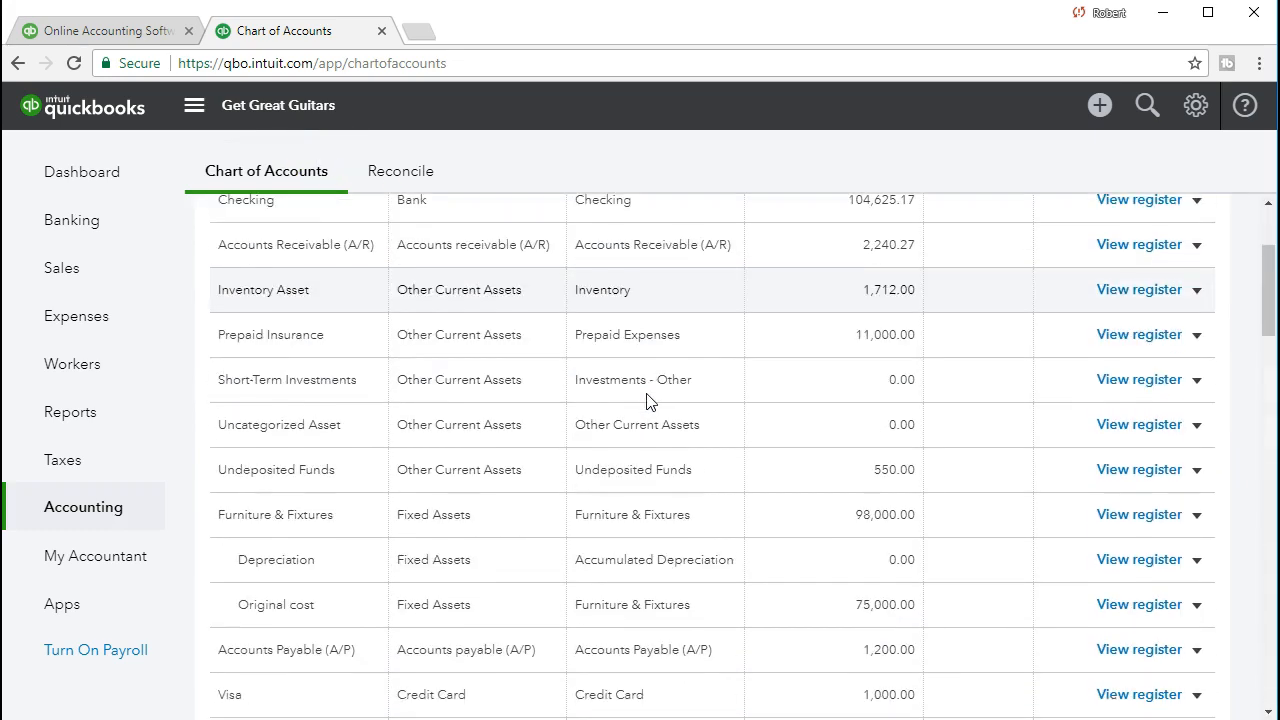
scroll(646, 401, down, 3)
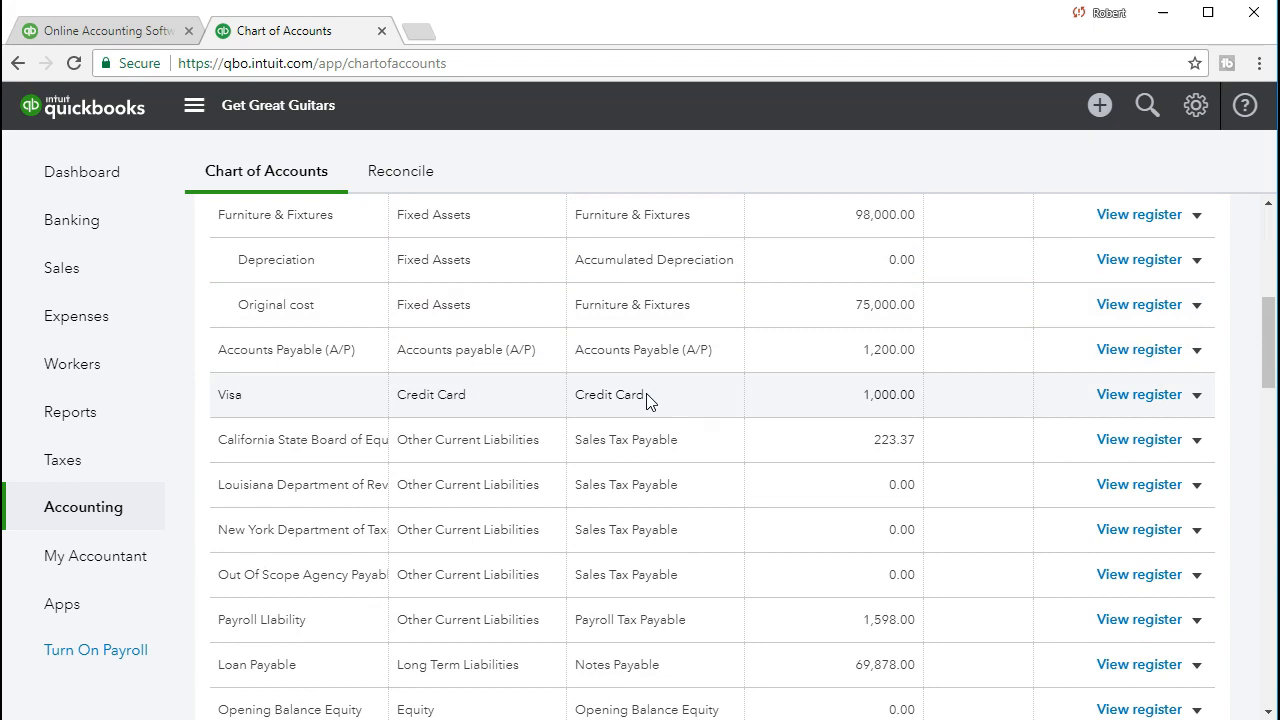
scroll(646, 401, down, 1)
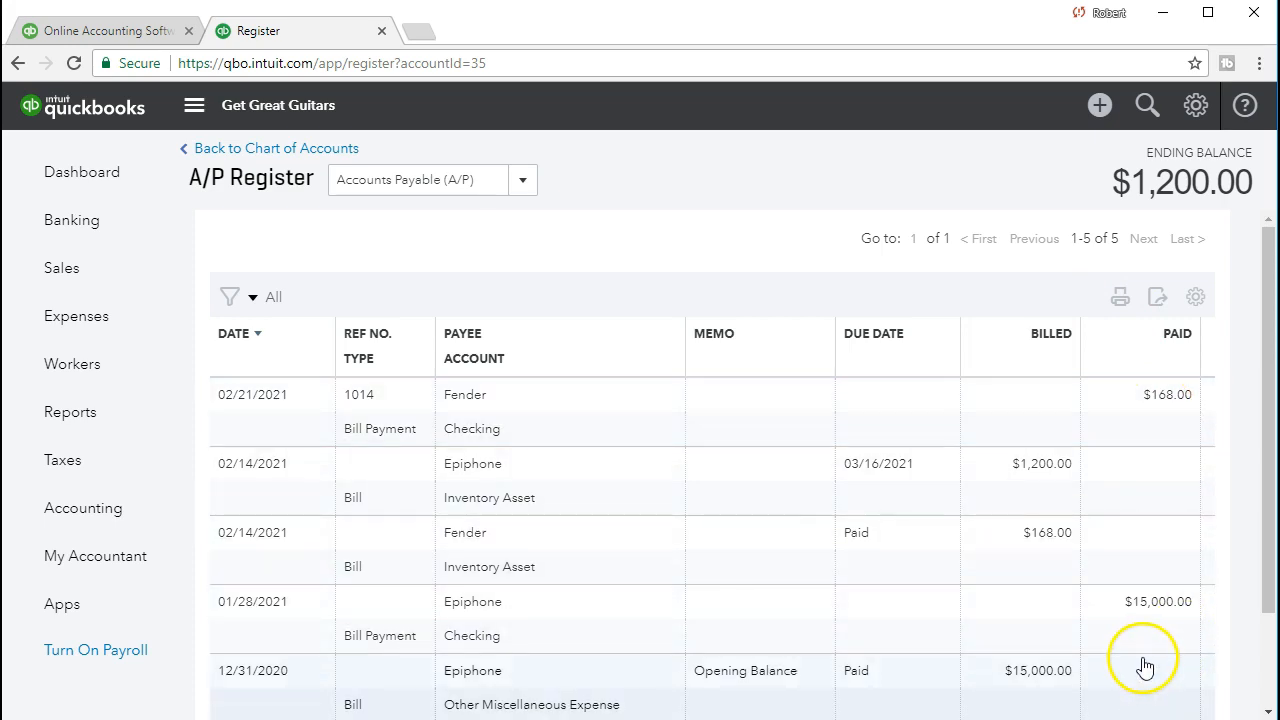
click(982, 541)
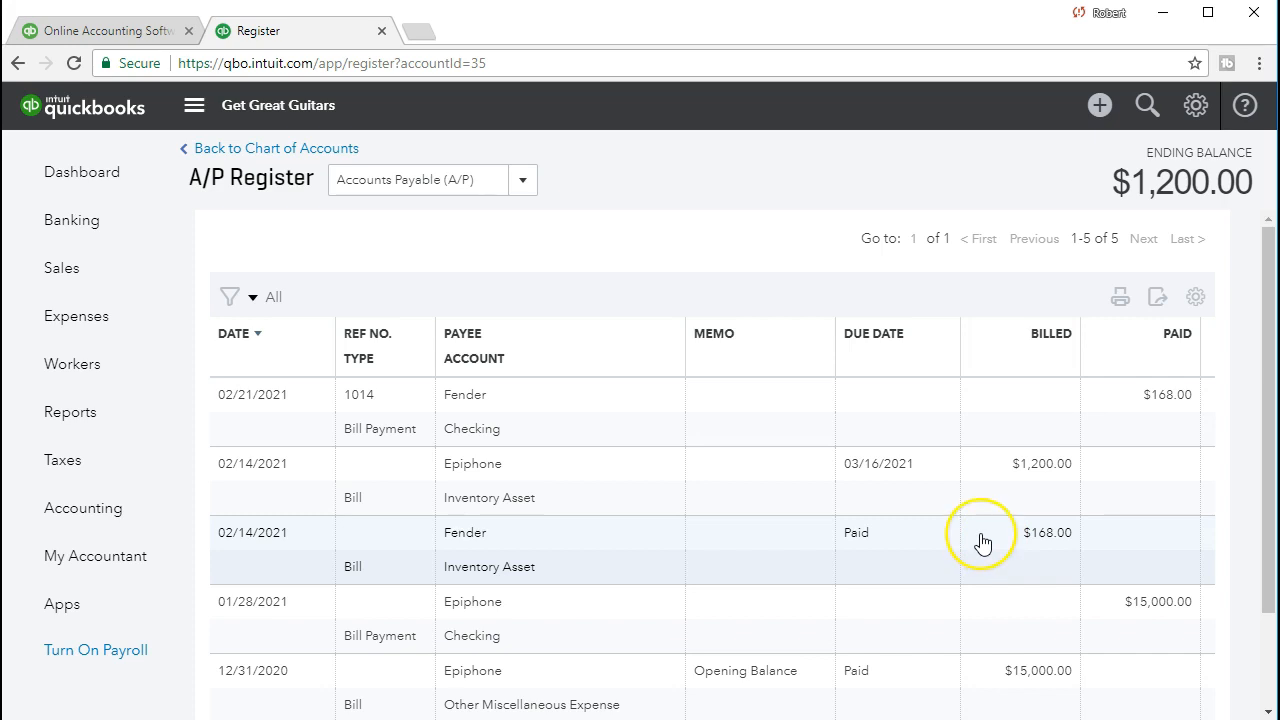